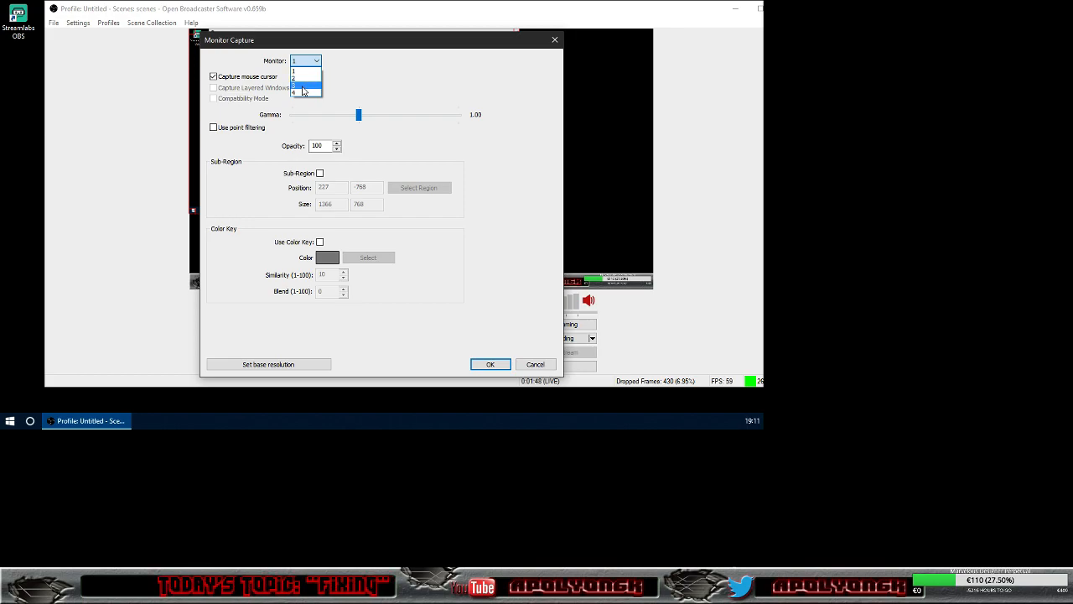
# Set the Monitor Capture source to monitor 3 and confirm the change
pyautogui.click(304, 92)
pyautogui.click(481, 367)
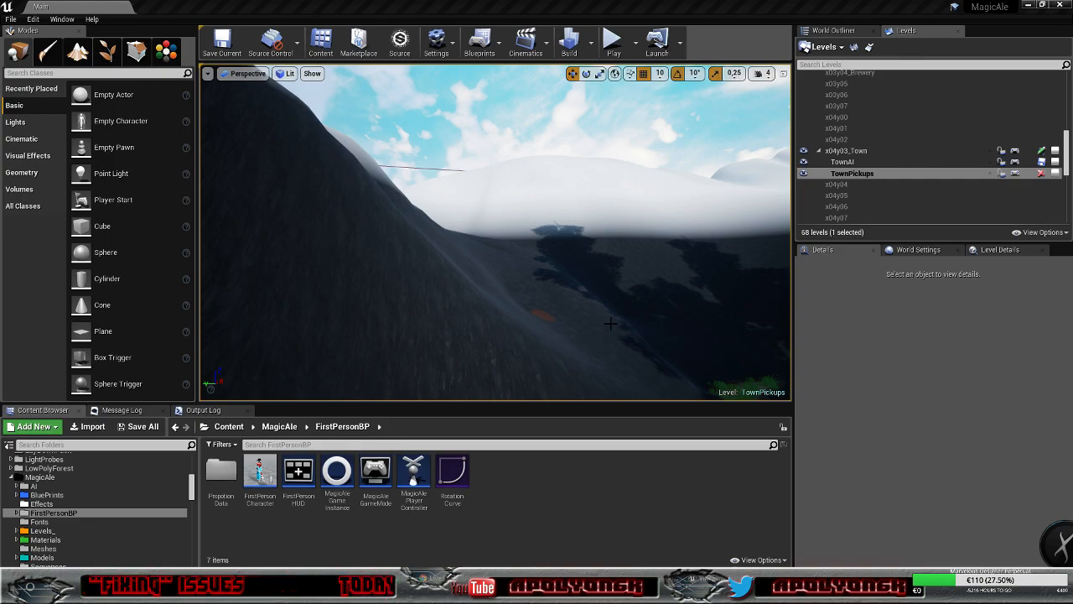
# Switch to Unreal Editor and examine the town's paths, bridge and red-roofed houses in the viewport
pyautogui.moveTo(546, 321); pyautogui.dragTo(875, 333, button='right')
pyautogui.press('w')
pyautogui.moveTo(494, 233); pyautogui.dragTo(495, 256, button='right')
pyautogui.moveTo(533, 332); pyautogui.dragTo(597, 288, button='right')
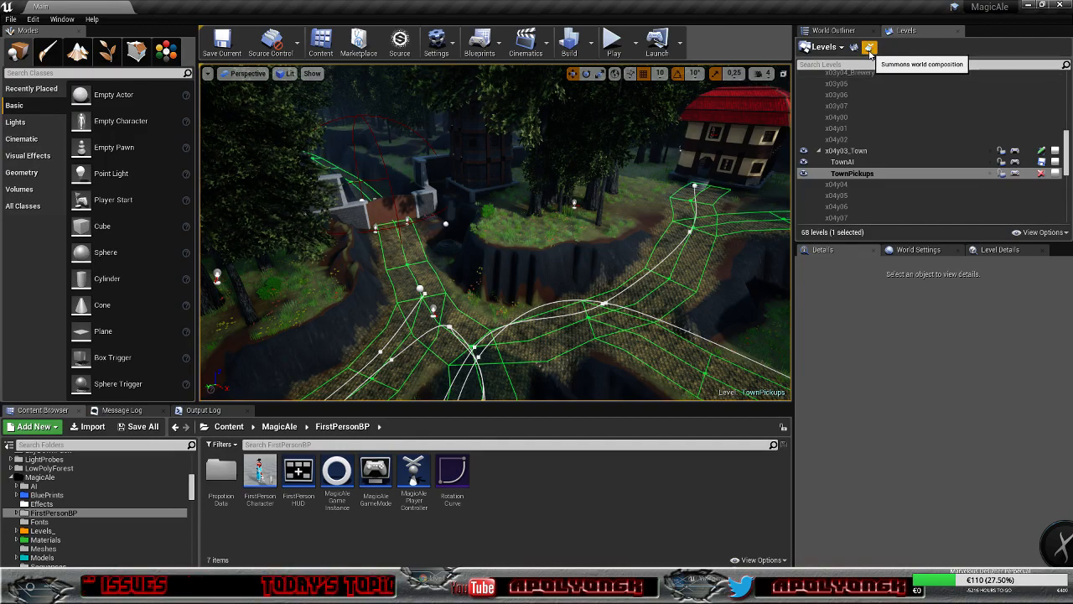
pyautogui.moveTo(607, 218); pyautogui.dragTo(547, 231, button='right')
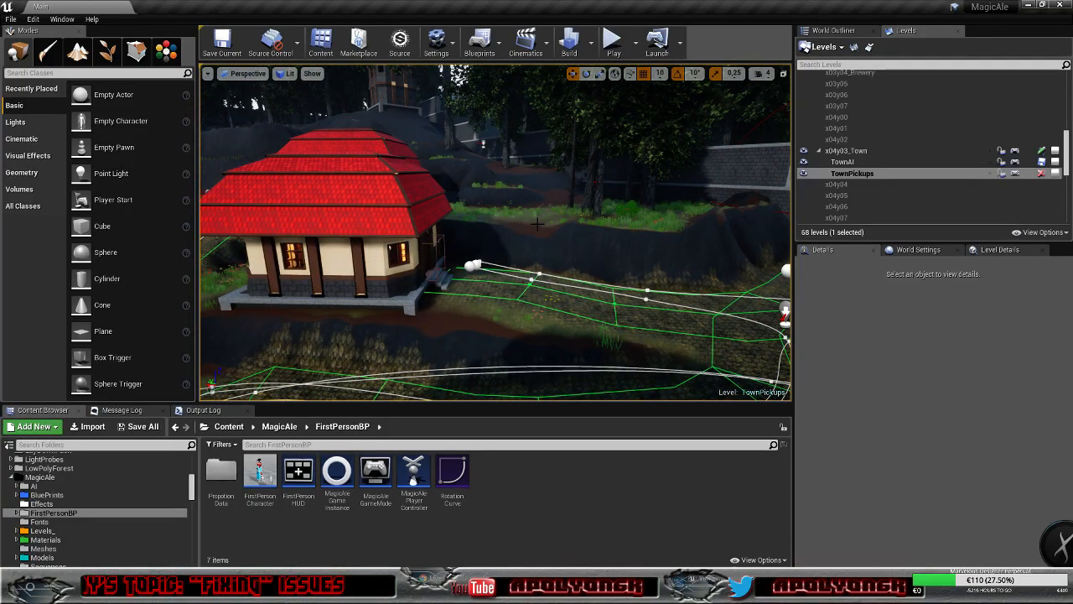
pyautogui.scroll(6, 191, 480)
pyautogui.scroll(-6, 192, 479)
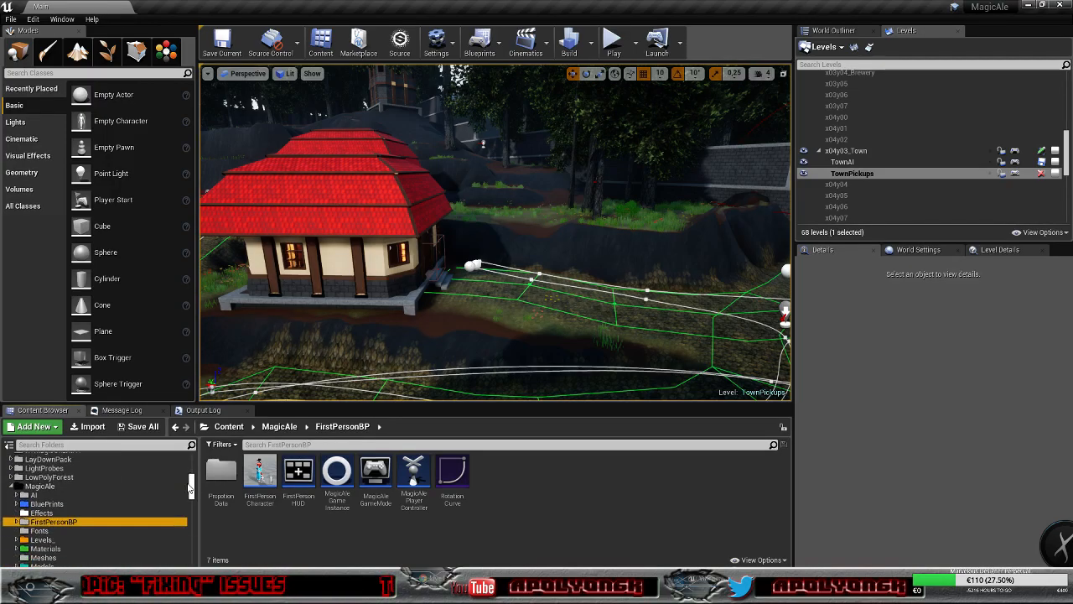
# Open the Showcase level from the MagicAle Levels_ folder without saving the changes to x04y03_Town
pyautogui.click(43, 495)
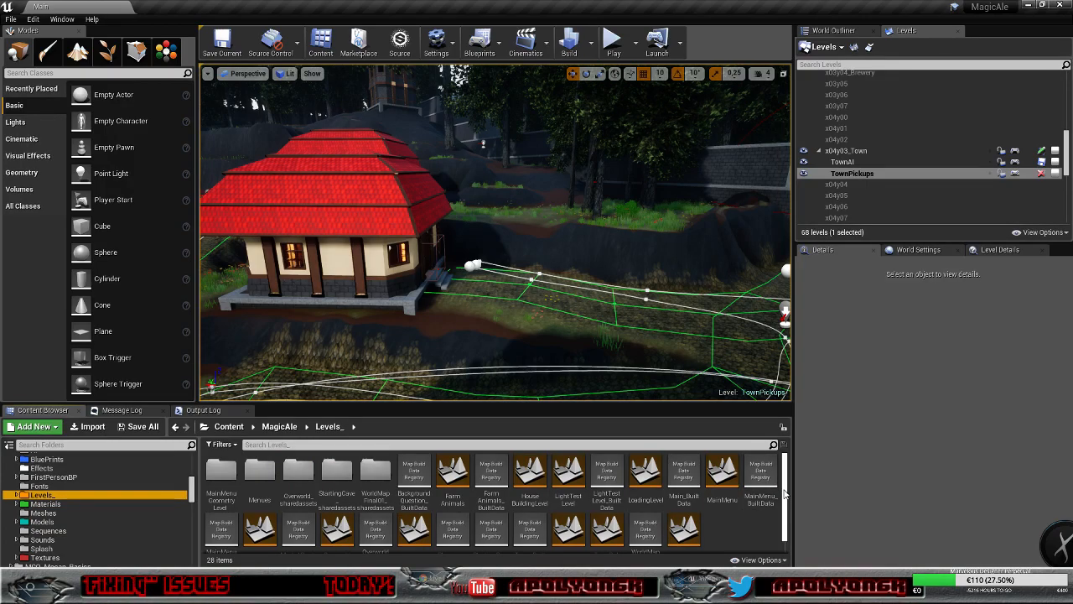
pyautogui.scroll(-2, 778, 494)
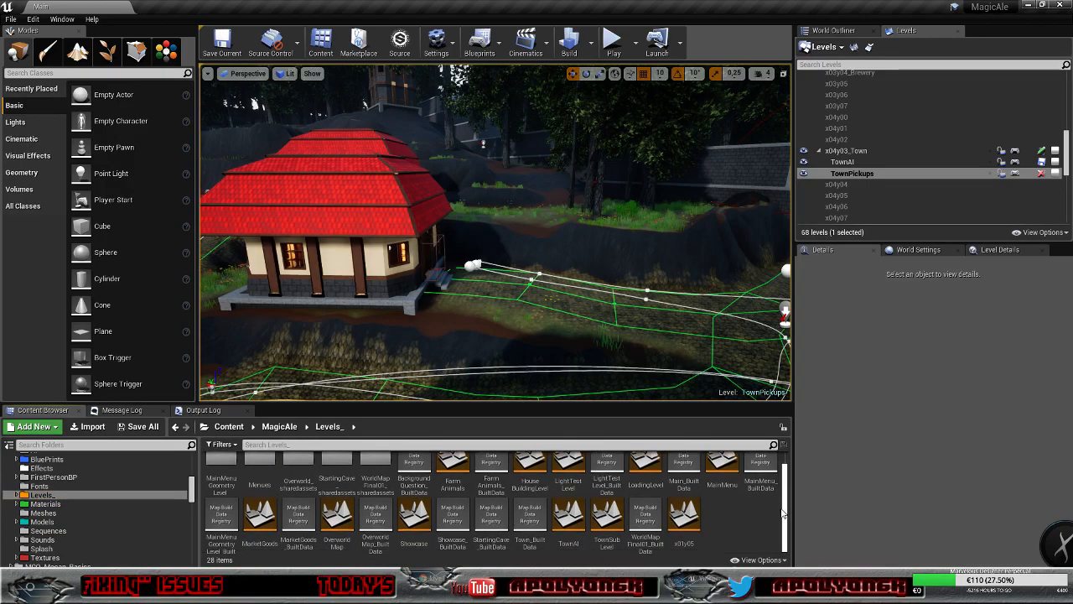
pyautogui.doubleClick(413, 516)
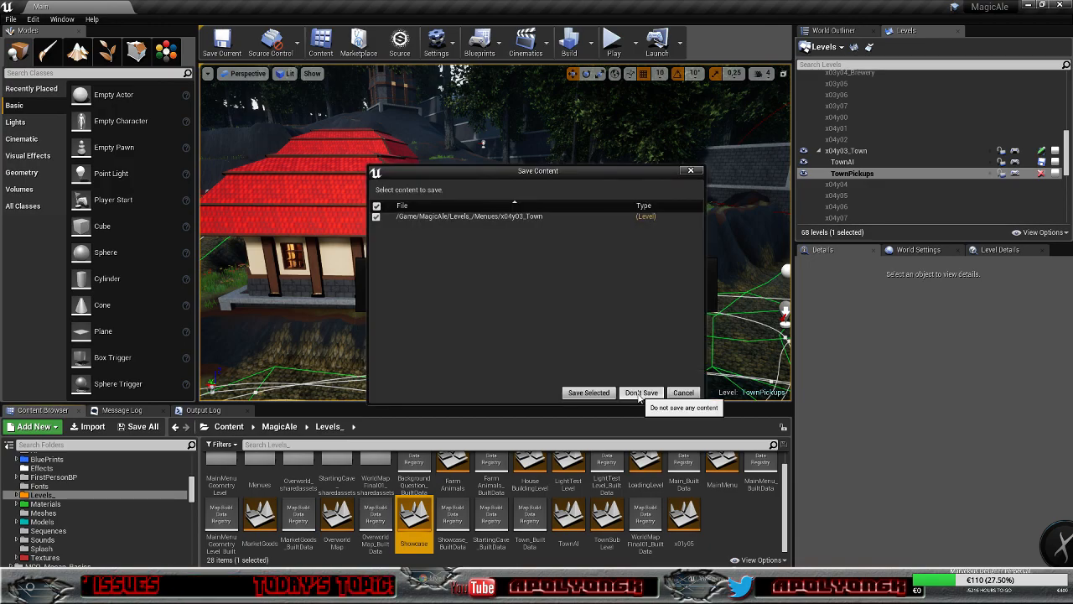
pyautogui.click(640, 392)
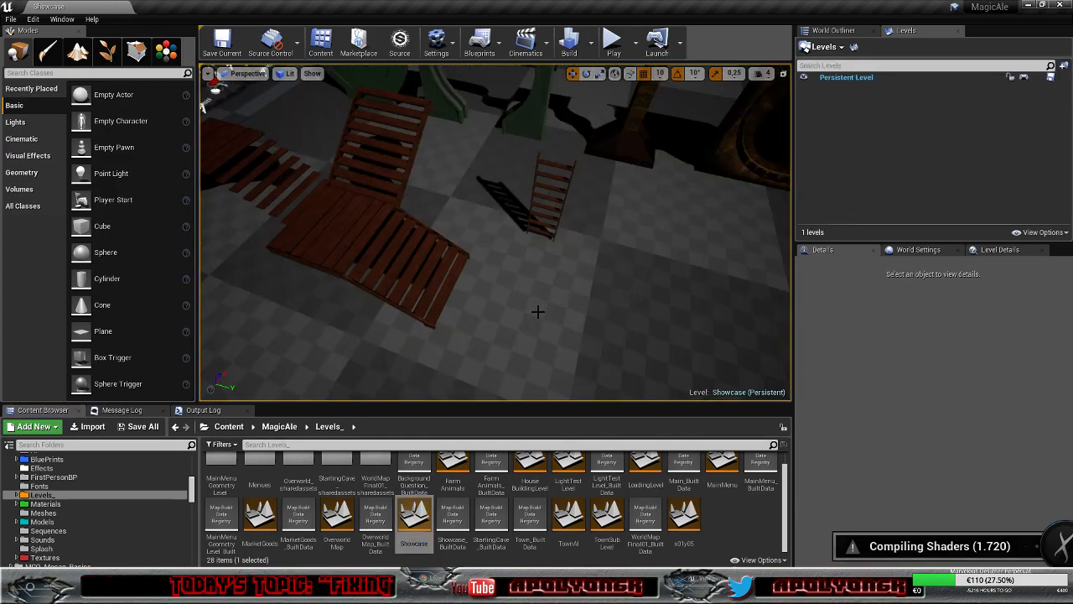
# Inspect the details of the villager character standing beside the BarMaid display
pyautogui.moveTo(537, 310); pyautogui.dragTo(335, 236, button='right')
pyautogui.press('w')
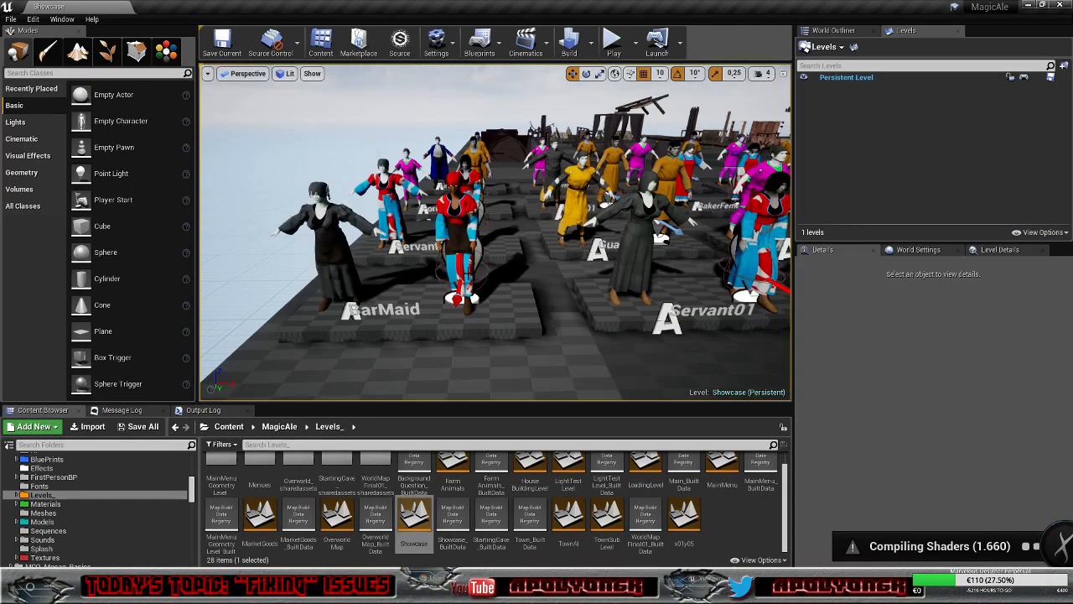
pyautogui.click(461, 266)
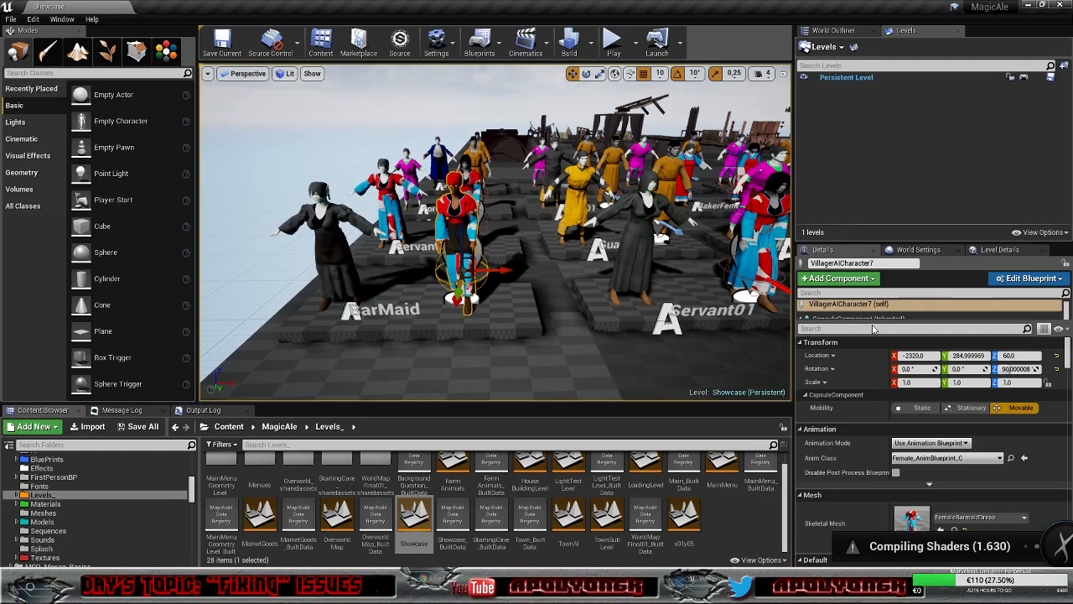
pyautogui.moveTo(880, 324); pyautogui.dragTo(877, 347)
# Duplicate the large floor next to the villager rows and place the copy along the X axis at about -5460
pyautogui.press('s')
pyautogui.moveTo(585, 322); pyautogui.dragTo(771, 344, button='right')
pyautogui.press('a')
pyautogui.press('d')
pyautogui.press('s')
pyautogui.press('a')
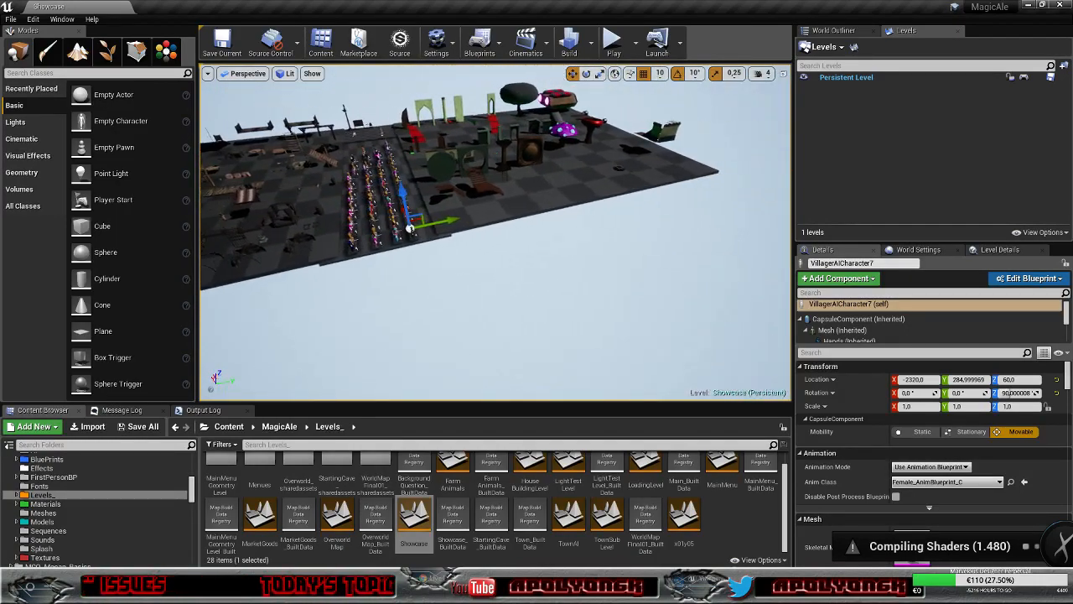
pyautogui.click(536, 201)
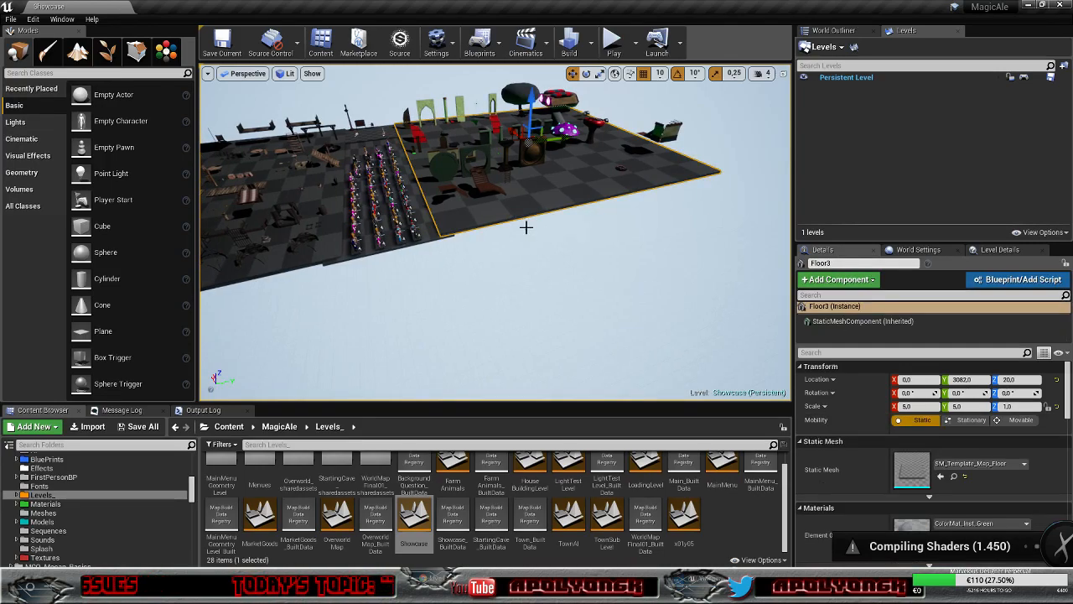
pyautogui.keyDown('alt'); pyautogui.moveTo(512, 131); pyautogui.dragTo(676, 346); pyautogui.keyUp('alt')
pyautogui.moveTo(675, 345); pyautogui.dragTo(746, 397, button='right')
pyautogui.press('w')
pyautogui.moveTo(536, 234); pyautogui.dragTo(378, 233, button='right')
pyautogui.moveTo(494, 235); pyautogui.dragTo(573, 277, button='right')
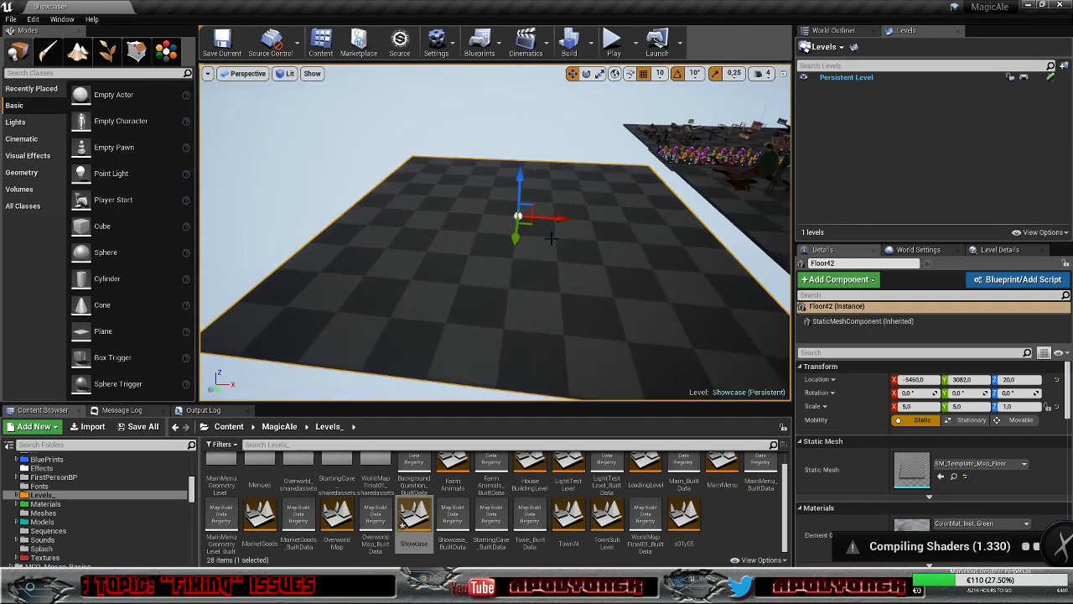
# Place a Nav Mesh Bounds Volume on the duplicated floor
pyautogui.moveTo(551, 238); pyautogui.dragTo(543, 237, button='right')
pyautogui.moveTo(570, 203); pyautogui.dragTo(589, 203, button='right')
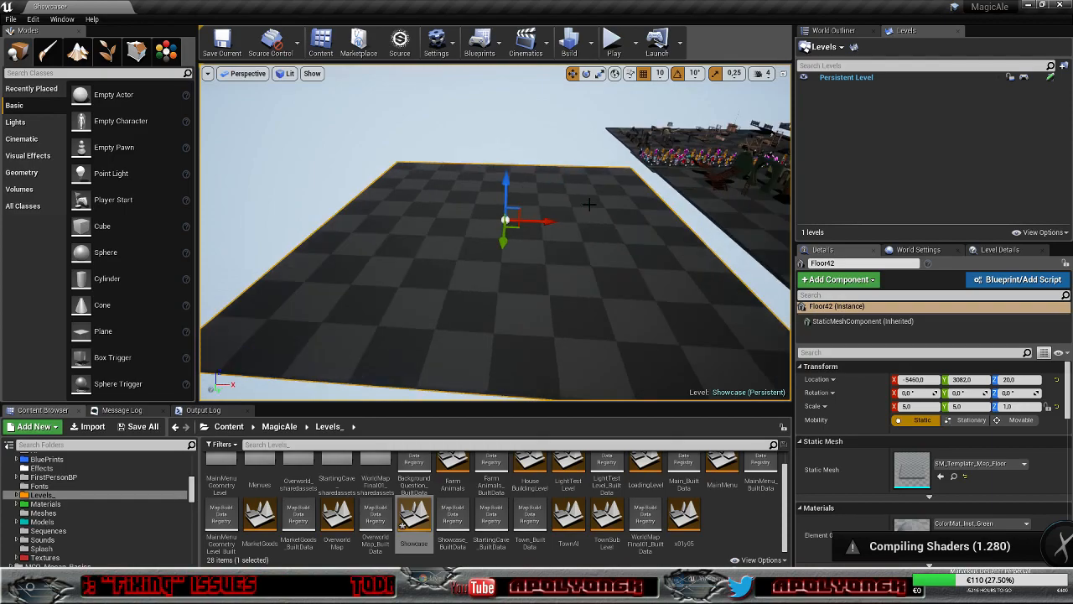
pyautogui.click(46, 60)
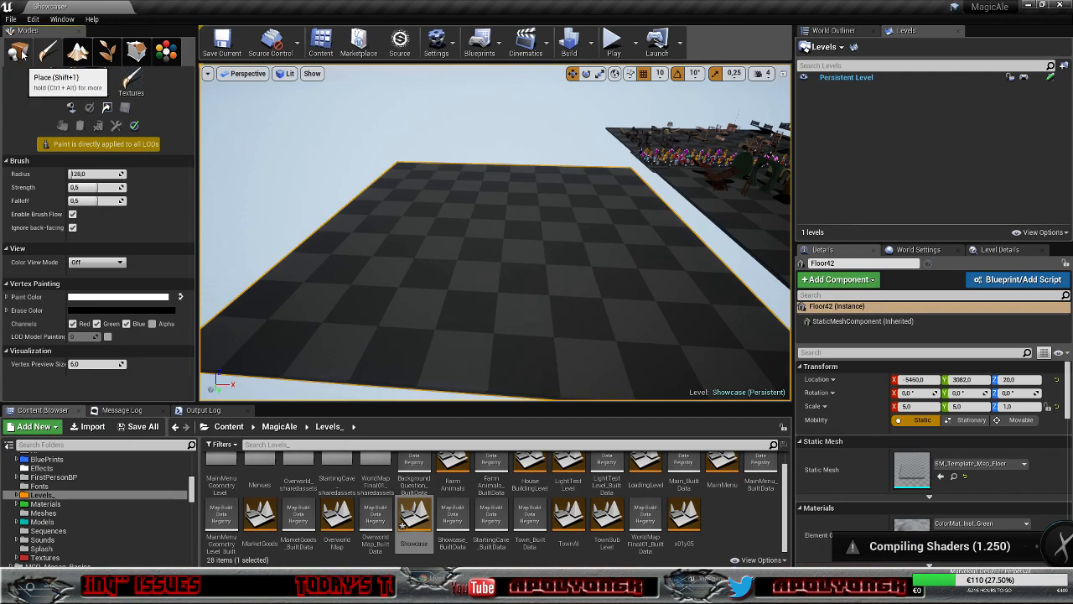
pyautogui.click(20, 53)
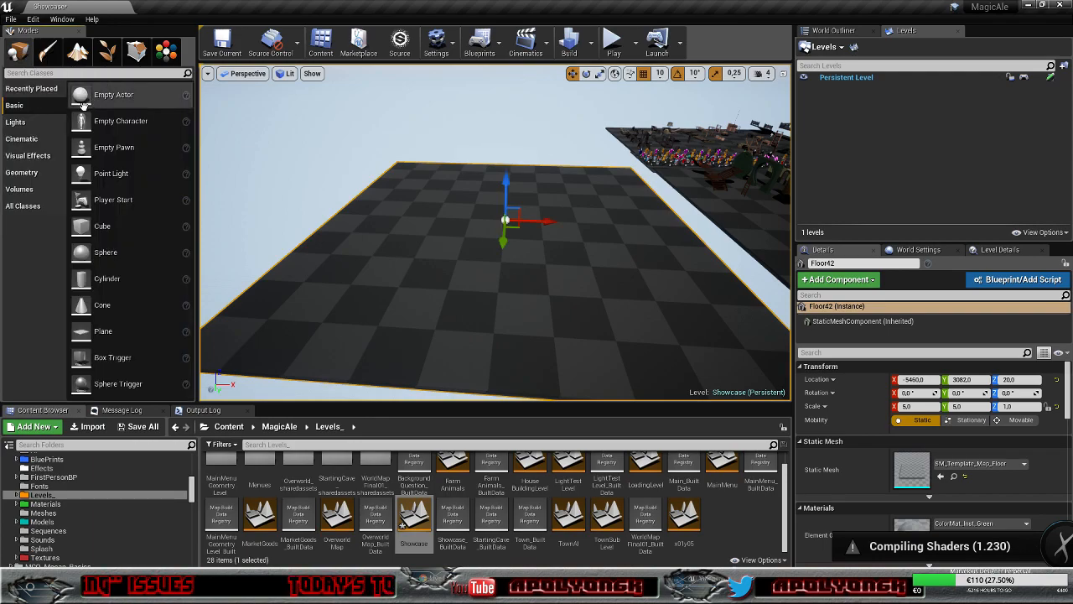
pyautogui.click(25, 189)
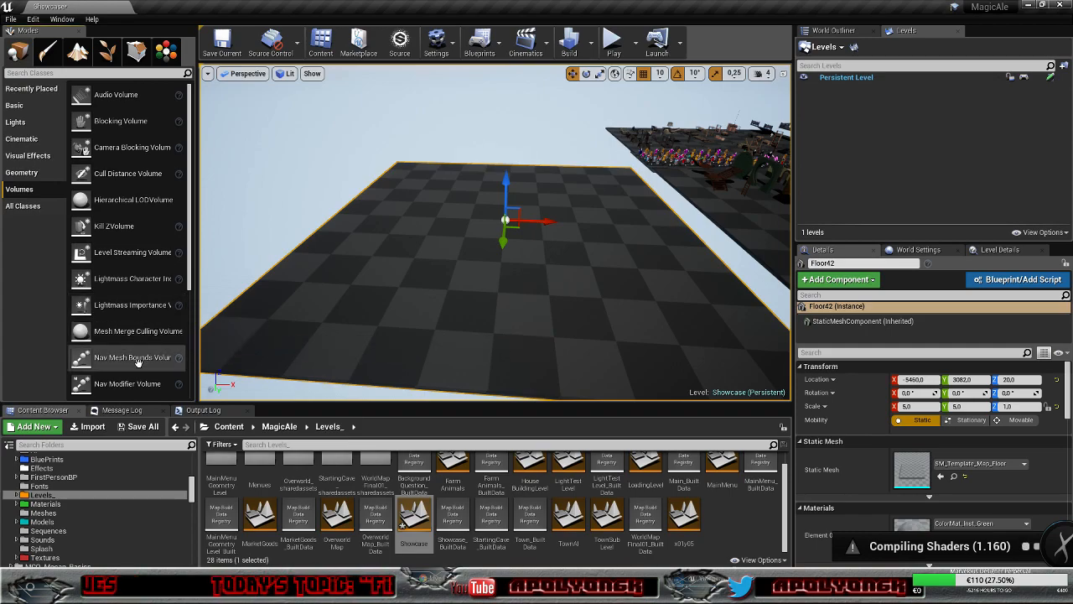
pyautogui.moveTo(134, 359); pyautogui.dragTo(408, 261)
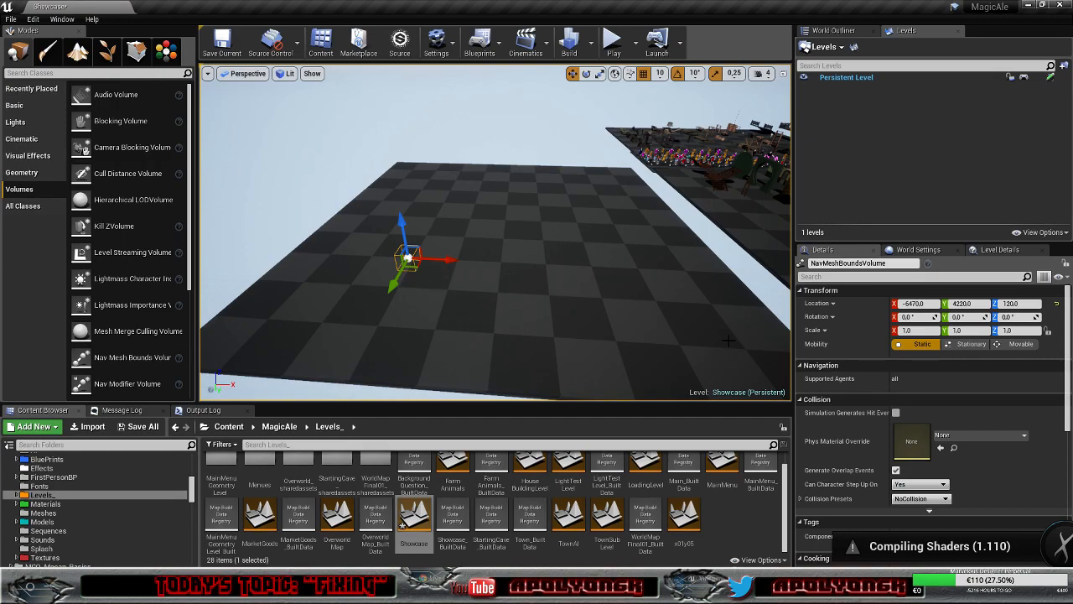
# Stretch the volume's brush along X to about 4799 and shift the volume along X to centre it over the floor
pyautogui.scroll(-5, 860, 352)
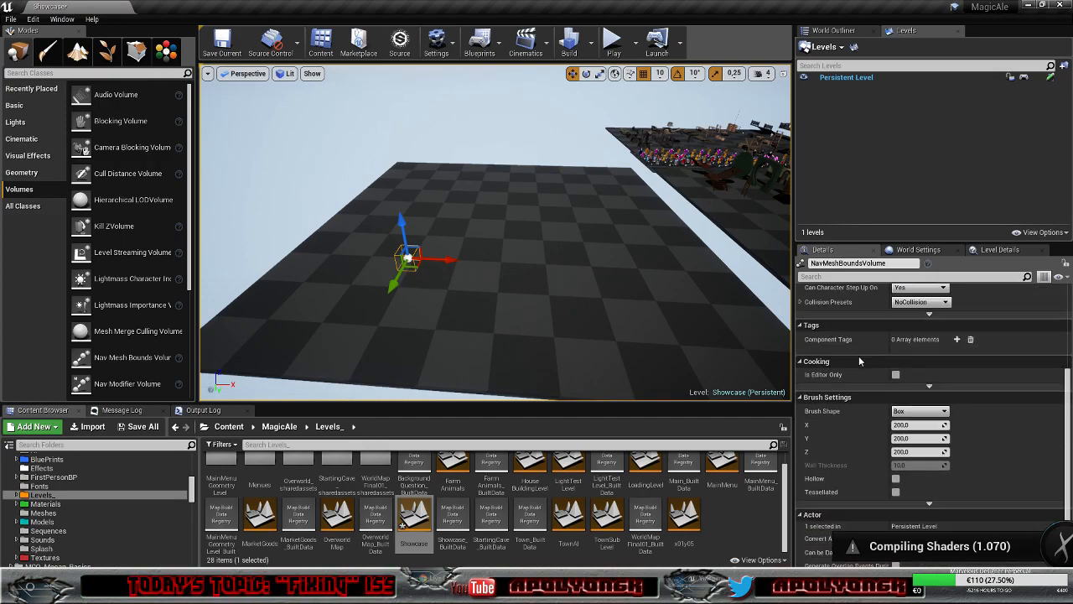
pyautogui.moveTo(919, 424); pyautogui.dragTo(956, 424)
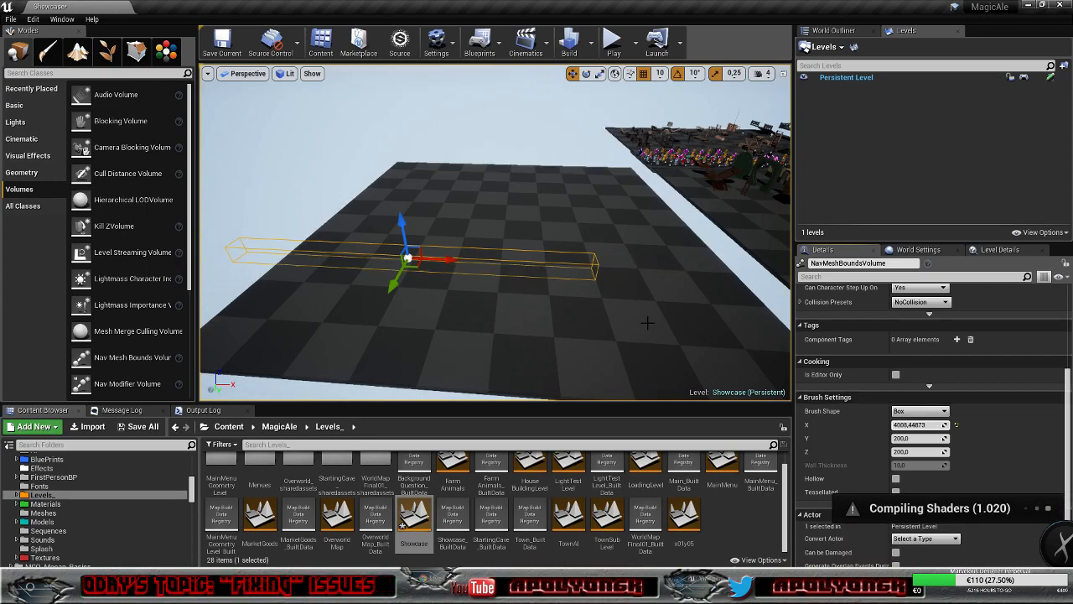
pyautogui.moveTo(449, 259); pyautogui.dragTo(559, 265)
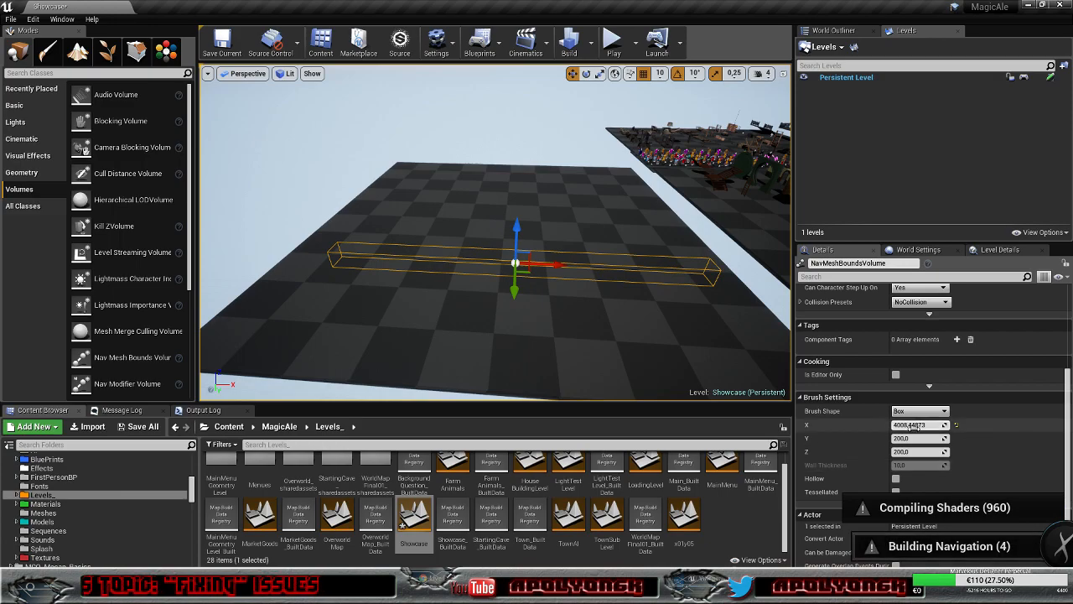
pyautogui.moveTo(920, 424); pyautogui.dragTo(956, 424)
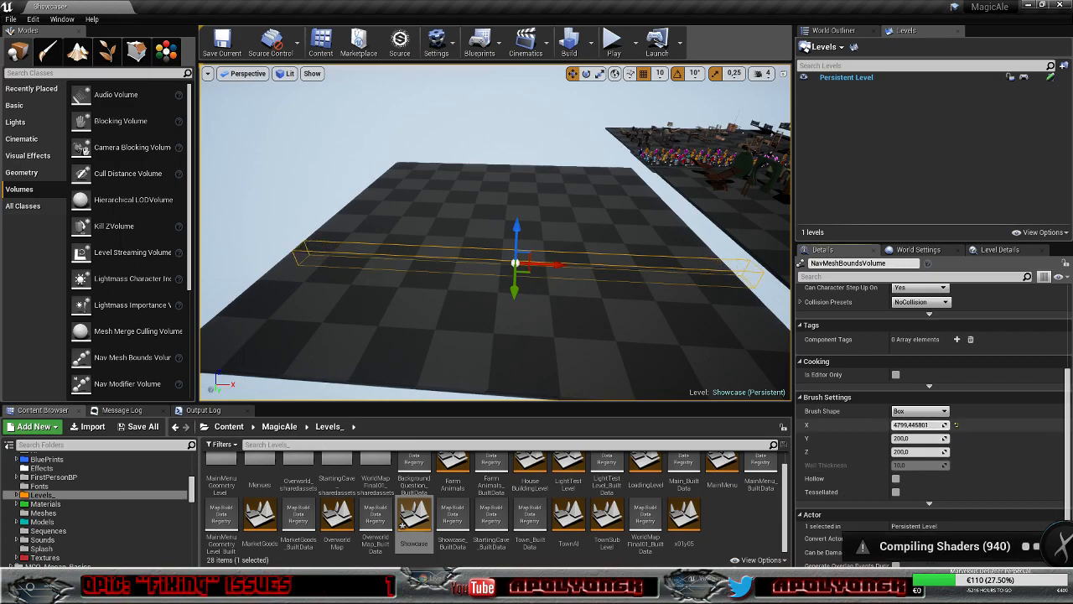
pyautogui.moveTo(557, 267); pyautogui.dragTo(543, 266)
# Set the nav mesh volume's brush size to 5000 in both X and Y
pyautogui.click(918, 424)
pyautogui.write('5000')
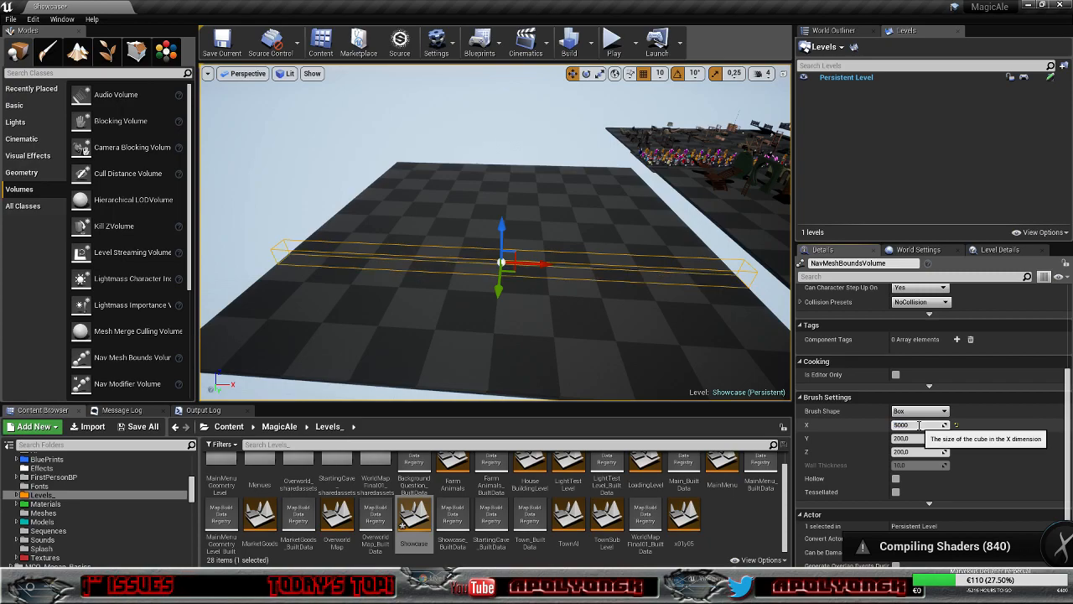
pyautogui.press('Tab')
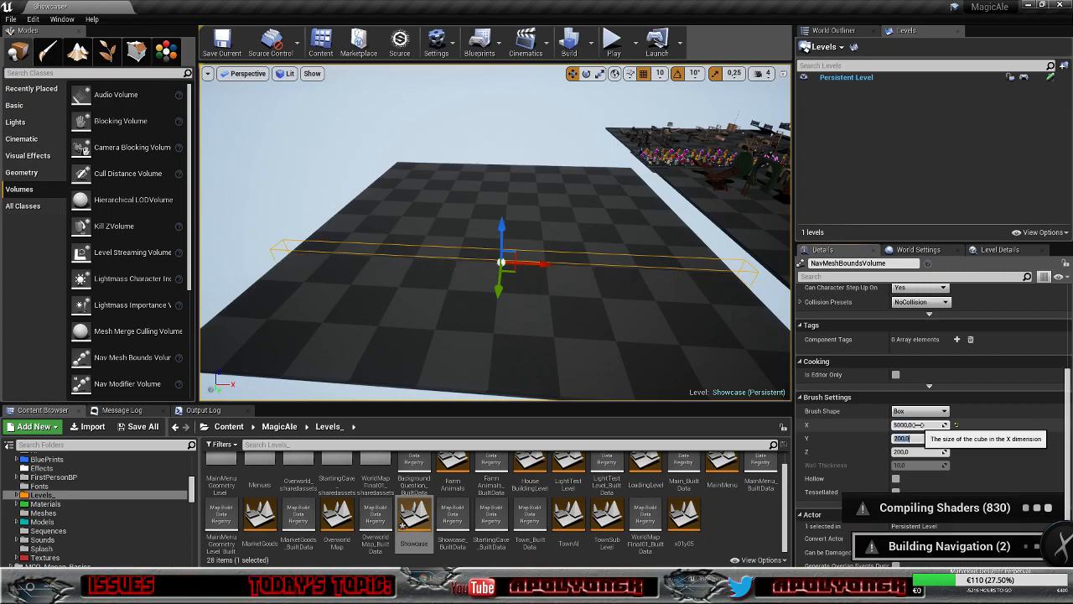
pyautogui.write('500')
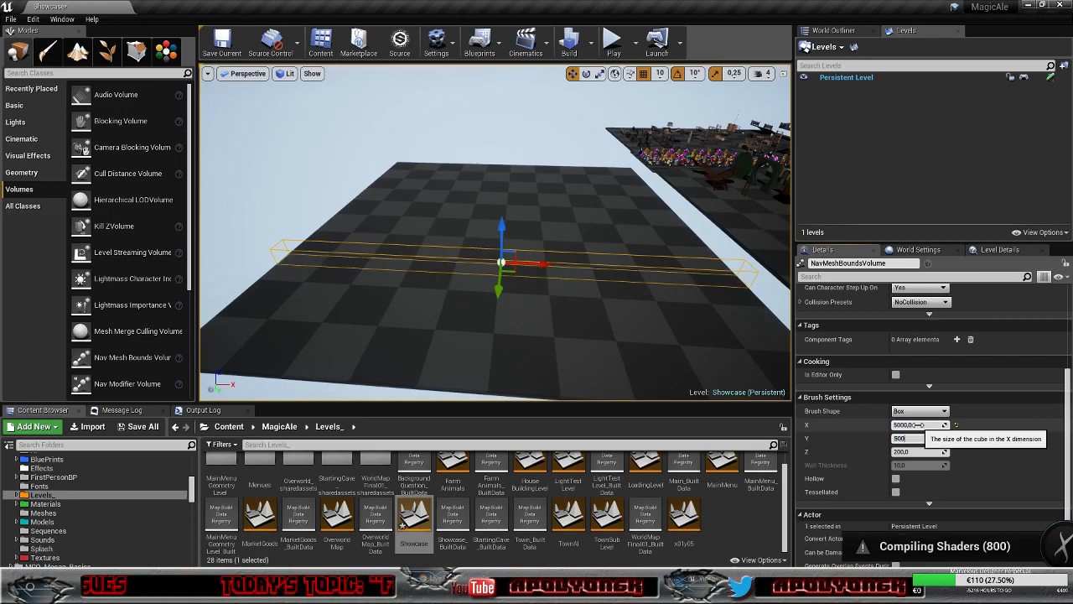
pyautogui.write('0')
pyautogui.press('Return')
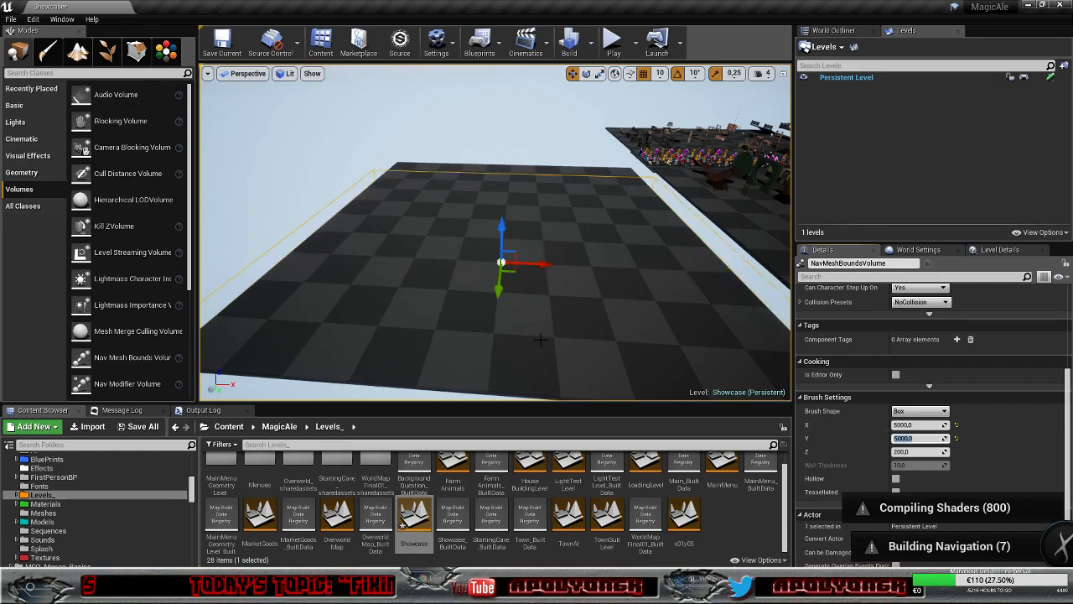
# Move the nav mesh volume along Y until it covers the duplicated floor, and adjust its height slightly
pyautogui.moveTo(475, 315); pyautogui.dragTo(611, 343, button='right')
pyautogui.moveTo(455, 268); pyautogui.dragTo(560, 270, button='right')
pyautogui.moveTo(513, 227); pyautogui.dragTo(432, 219)
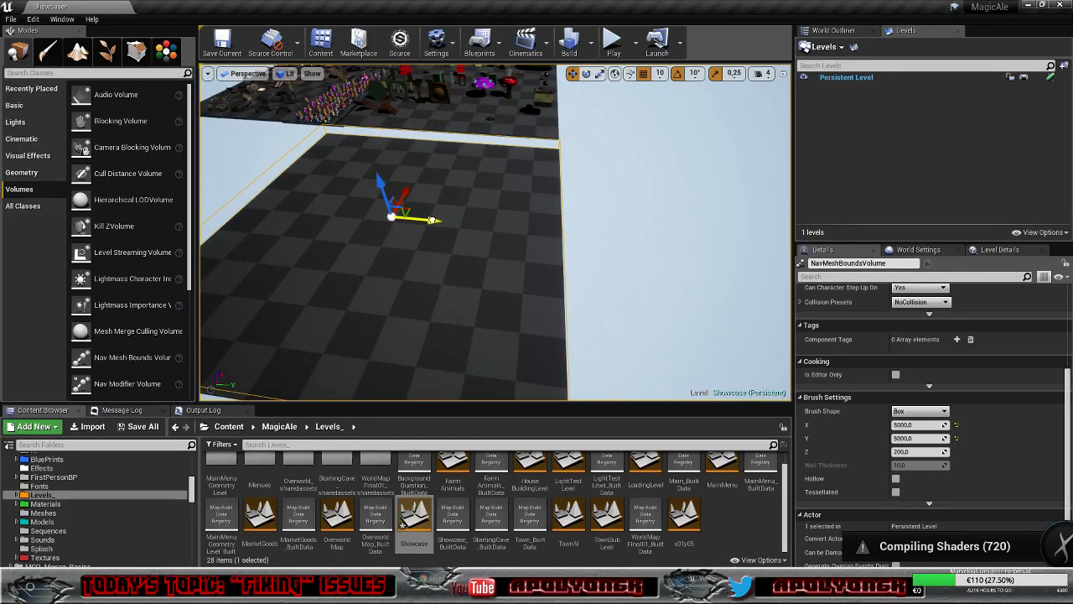
pyautogui.moveTo(564, 258); pyautogui.dragTo(369, 255, button='right')
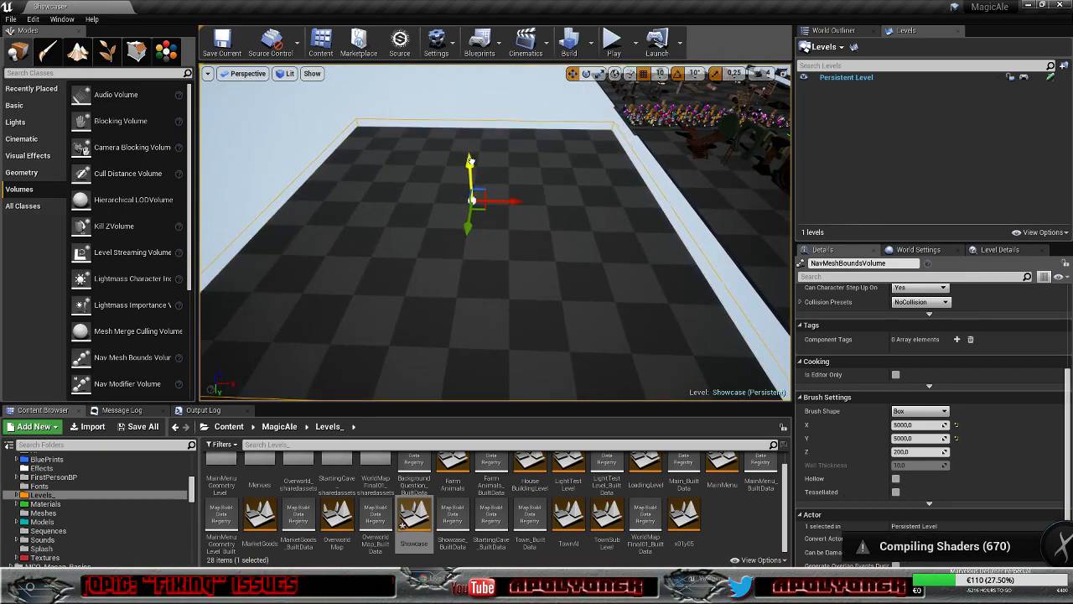
pyautogui.moveTo(470, 161); pyautogui.dragTo(470, 163)
pyautogui.moveTo(471, 163); pyautogui.dragTo(570, 142, button='right')
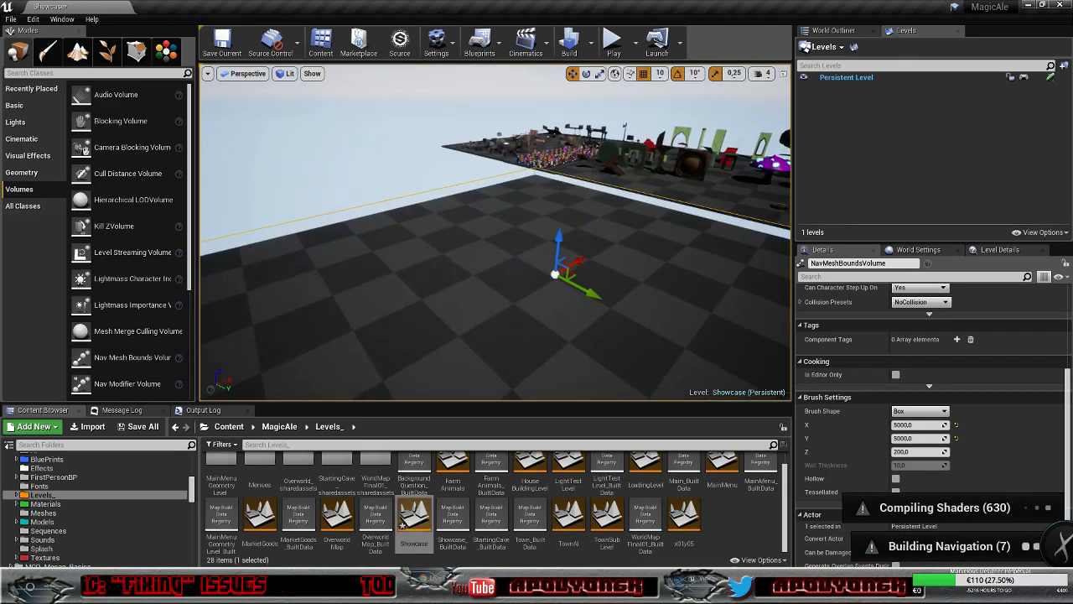
# Move PatrolPoints38 from the villager rows onto the duplicated floor inside the nav mesh volume
pyautogui.moveTo(495, 235); pyautogui.dragTo(624, 270, button='right')
pyautogui.click(491, 253)
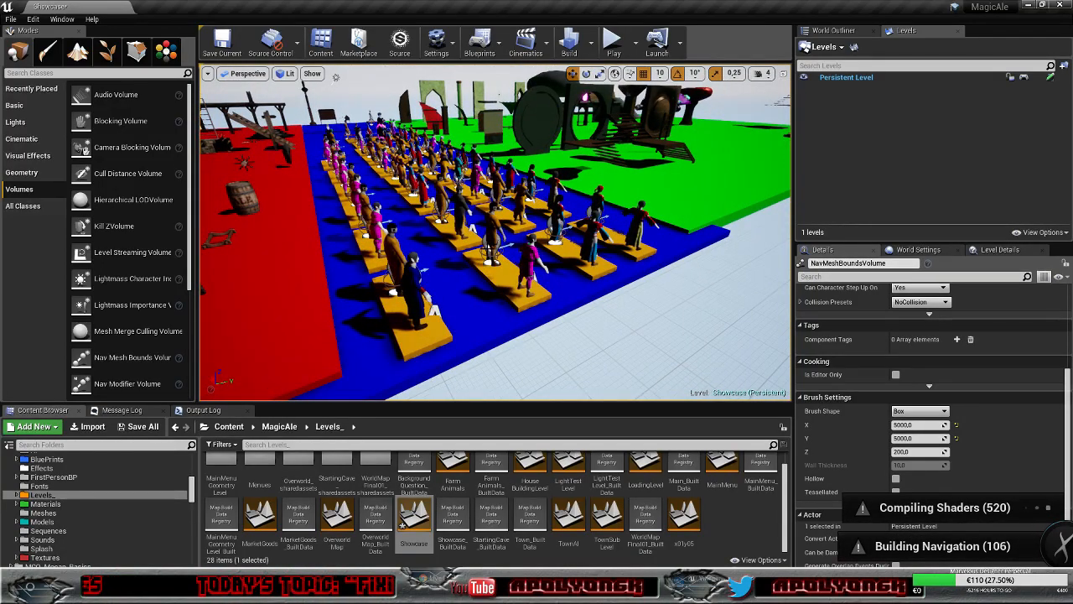
pyautogui.moveTo(491, 253); pyautogui.dragTo(545, 290, button='right')
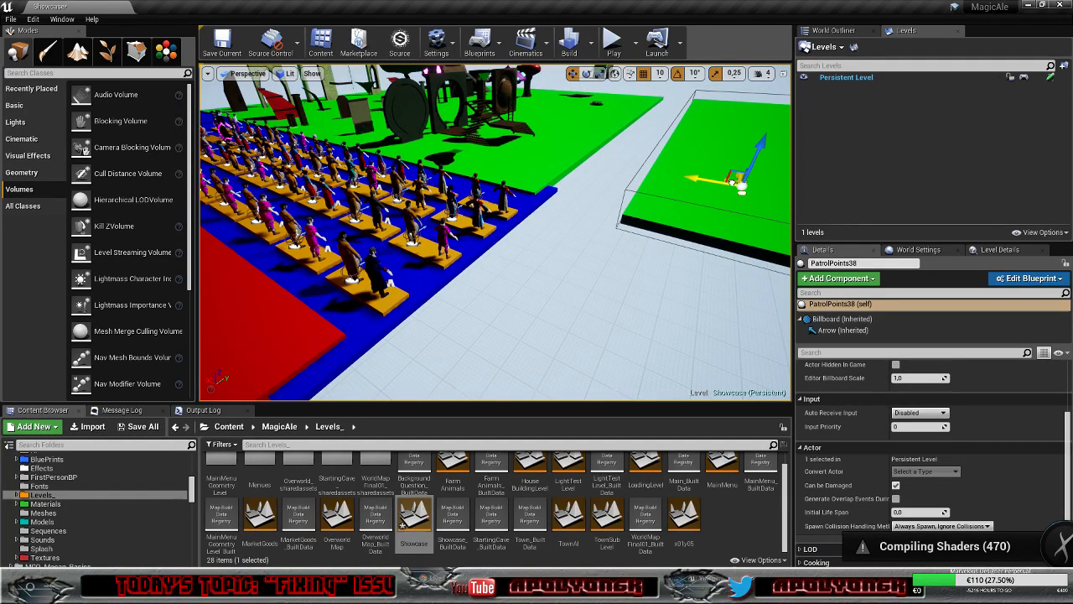
# Set the Home Location of VillagerAICharacter38 to PatrolPoints38 by picking the patrol point on the duplicated floor
pyautogui.click(432, 245)
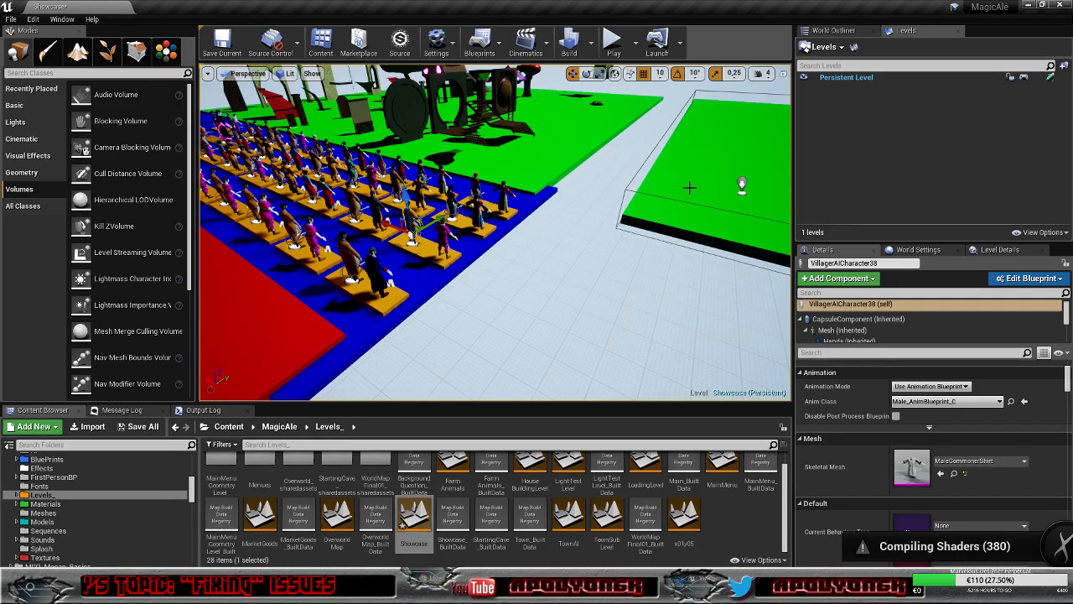
pyautogui.scroll(-6, 861, 442)
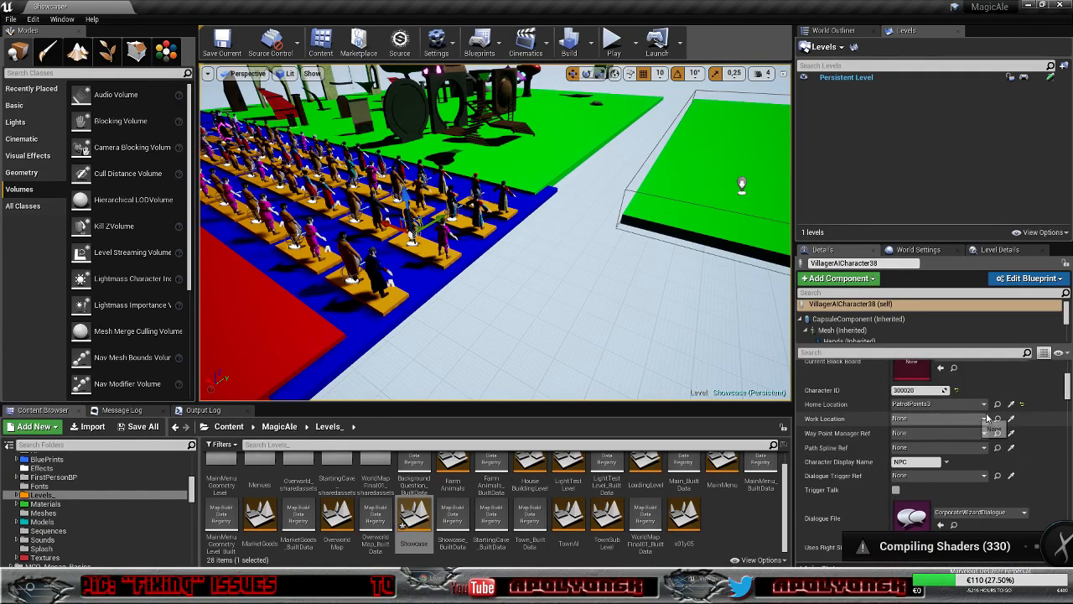
pyautogui.click(1010, 403)
pyautogui.click(743, 186)
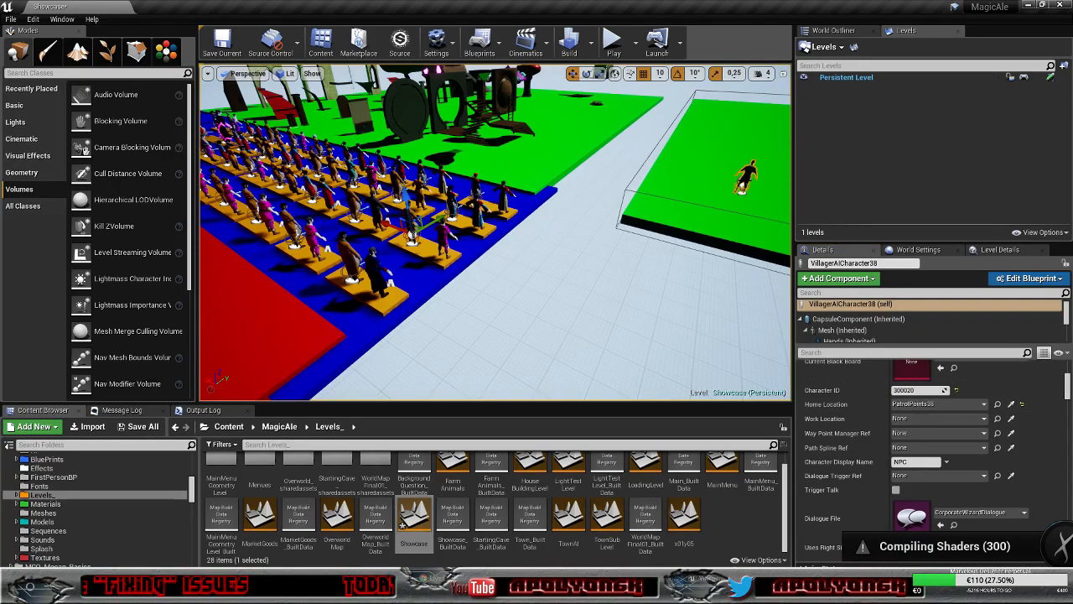
# Duplicate VillagerAICharacter7 and its patrol point PatrolPoints7, and move the patrol point copy onto the duplicated floor inside the nav mesh volume
pyautogui.press('w')
pyautogui.moveTo(586, 210); pyautogui.dragTo(469, 151, button='right')
pyautogui.press('w')
pyautogui.moveTo(587, 189); pyautogui.dragTo(740, 98, button='right')
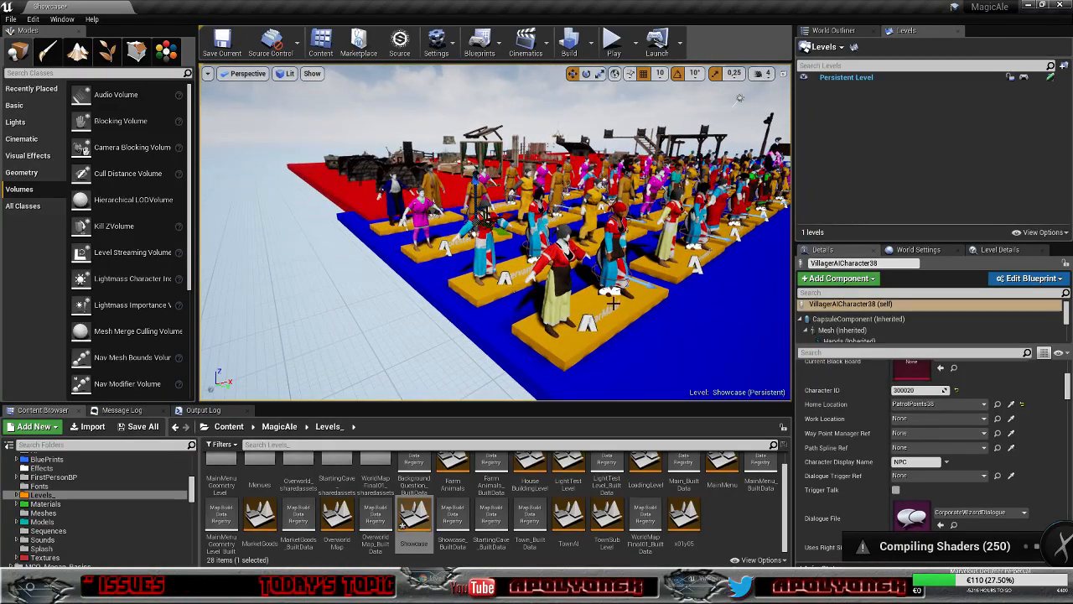
pyautogui.click(618, 249)
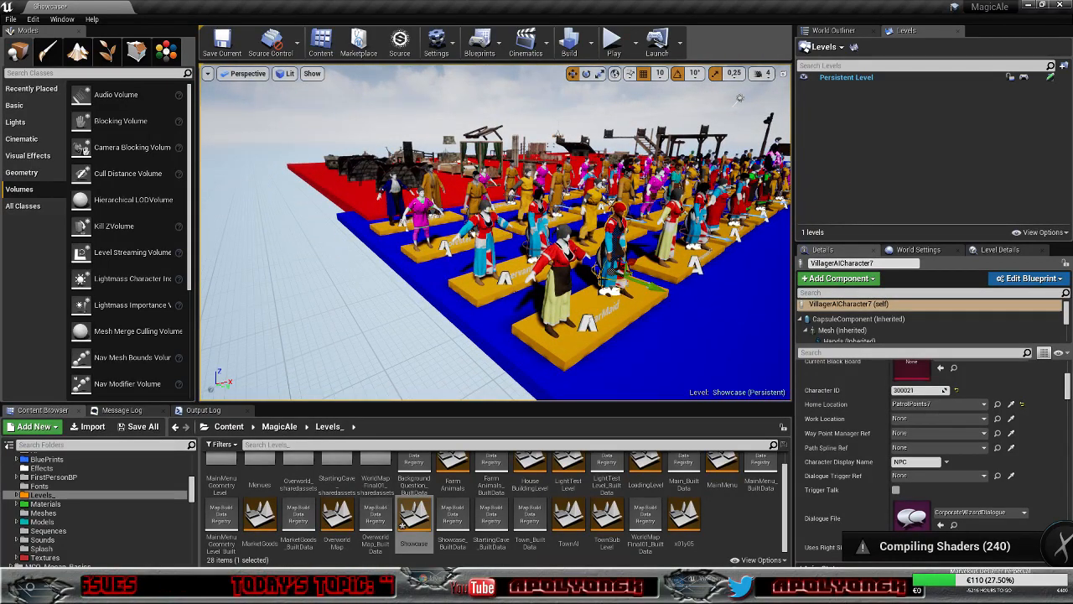
pyautogui.click(610, 291)
pyautogui.moveTo(614, 325); pyautogui.dragTo(696, 347, button='right')
pyautogui.scroll(-6, 538, 349)
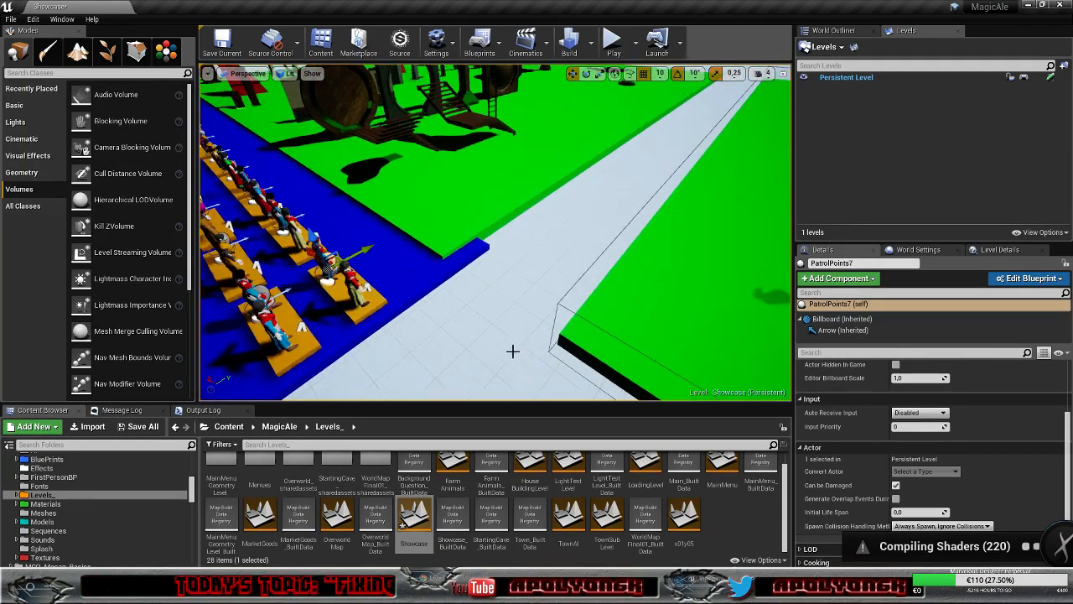
pyautogui.scroll(-2, 513, 352)
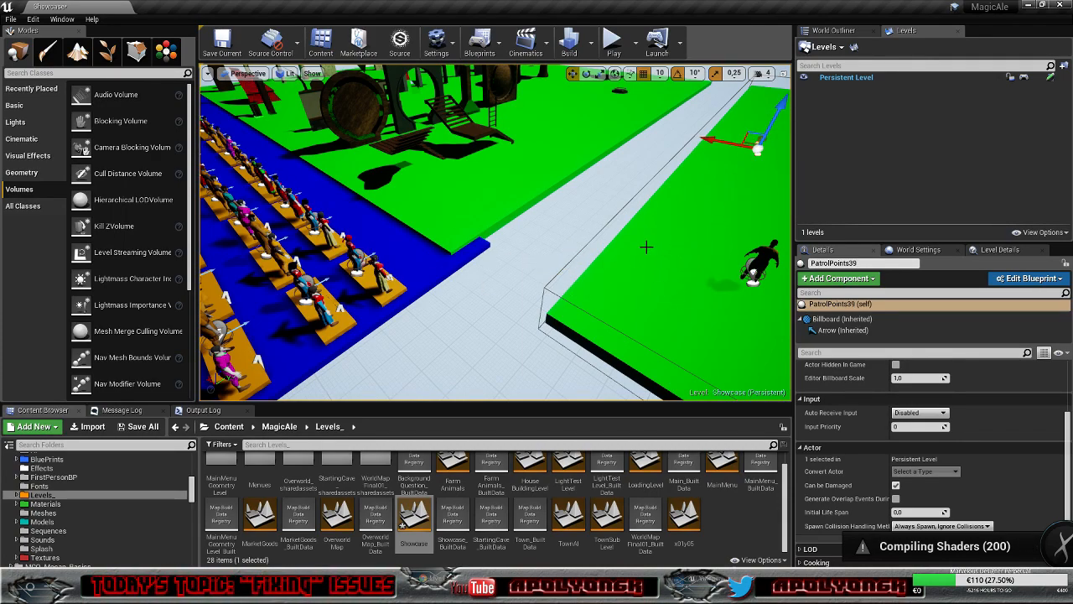
# Set the Home Location of VillagerAICharacter39 to PatrolPoints39 by picking the patrol point on the duplicated floor
pyautogui.click(357, 256)
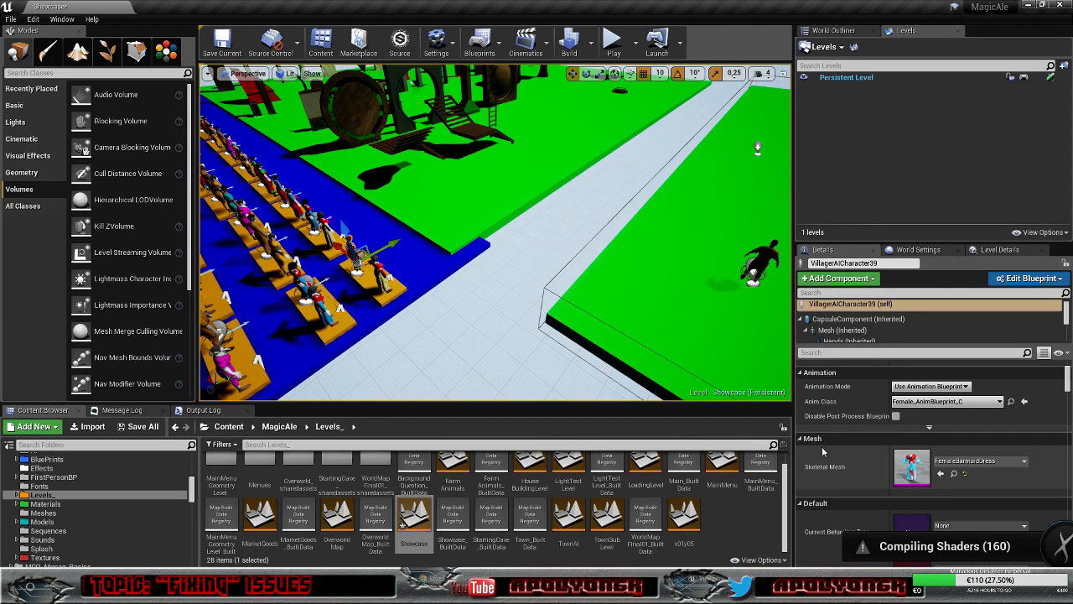
pyautogui.scroll(-3, 828, 452)
pyautogui.click(1010, 495)
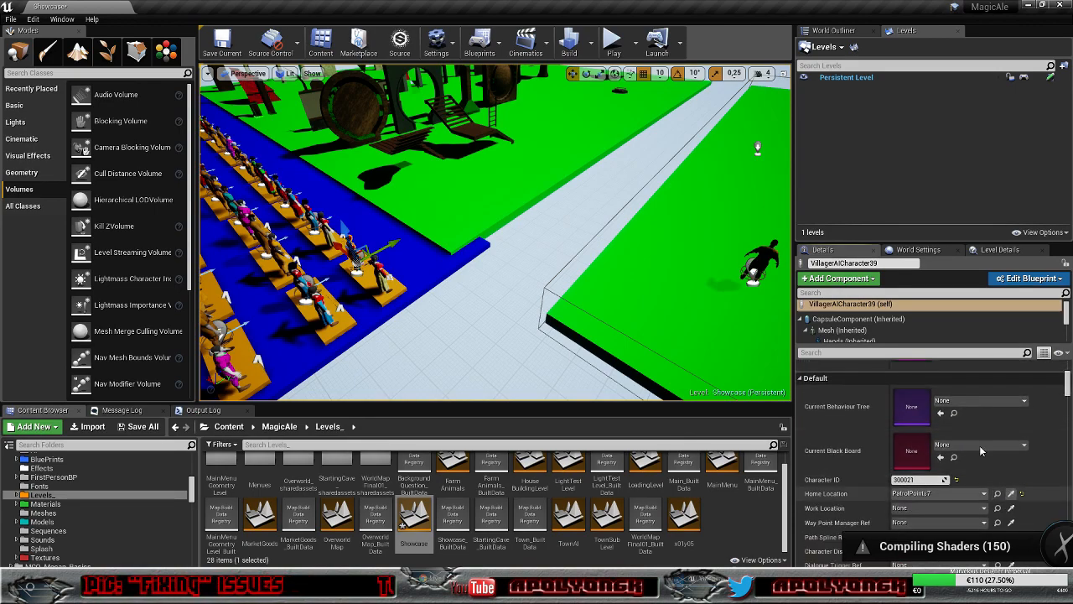
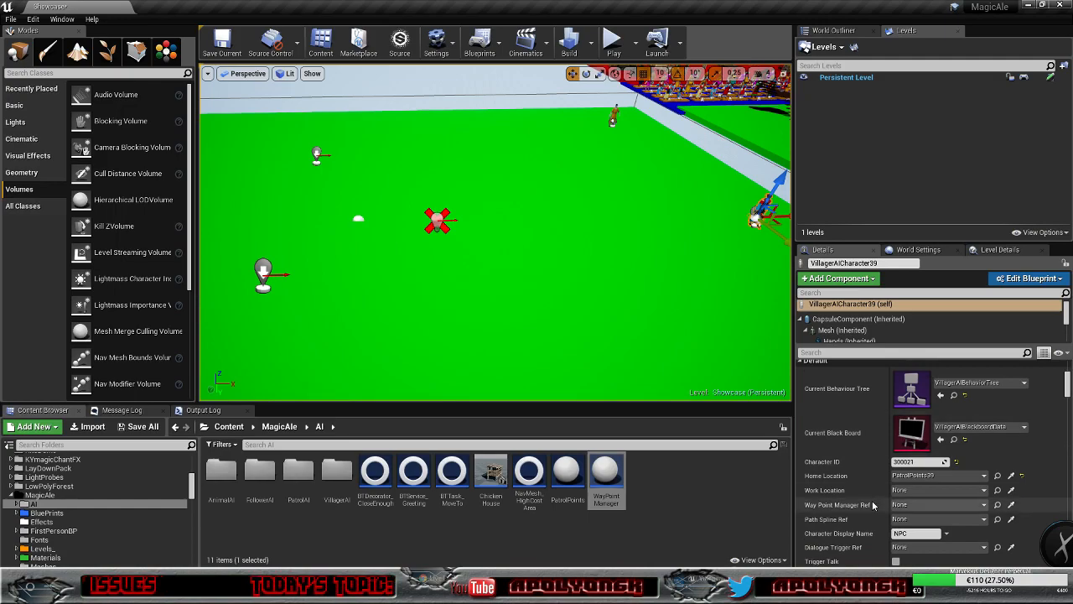
# Set the Work Location of VillagerAICharacter39 to WorkLocation and that of VillagerAICharacter38 to WorkLocation2 by picking the points on the floor
pyautogui.click(1012, 492)
pyautogui.click(438, 215)
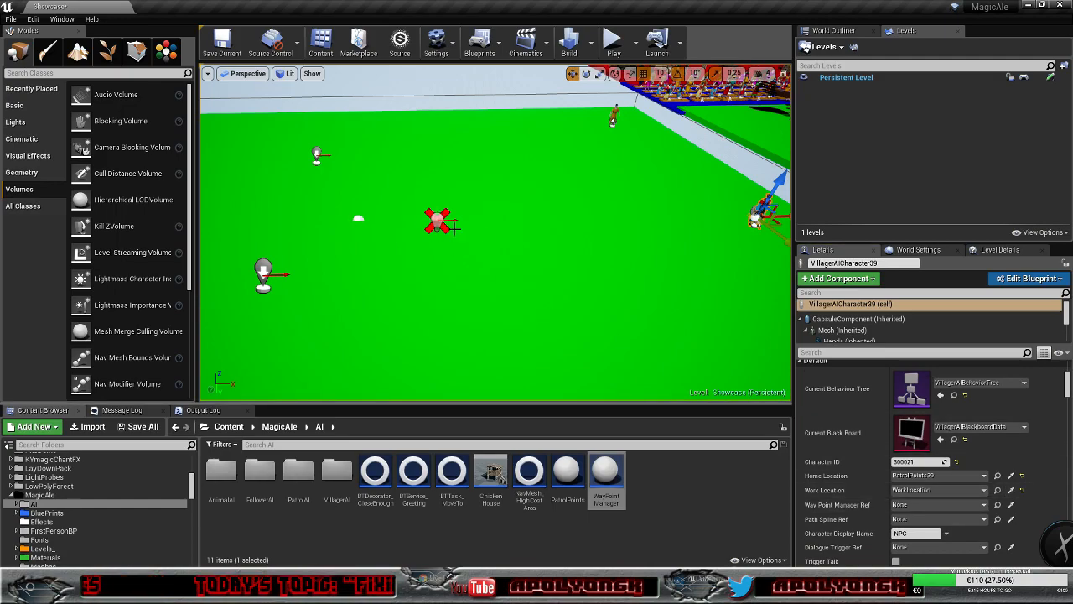
pyautogui.click(612, 117)
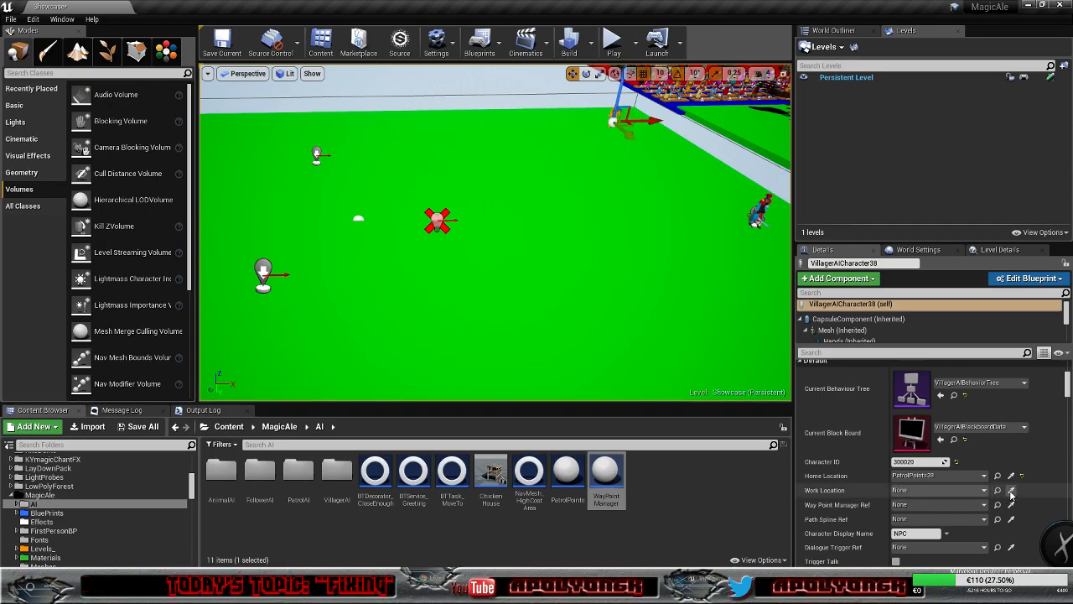
pyautogui.click(1012, 492)
pyautogui.click(317, 151)
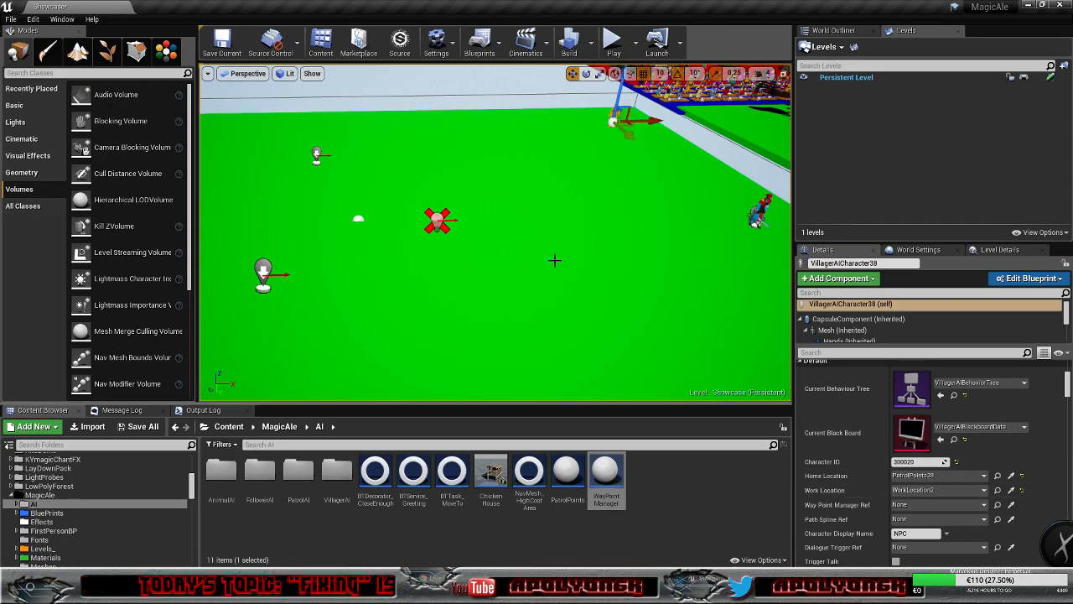
# Set the Way Point Manager Ref of both VillagerAICharacter38 and VillagerAICharacter39 to the WayPointManager on the floor
pyautogui.click(1010, 507)
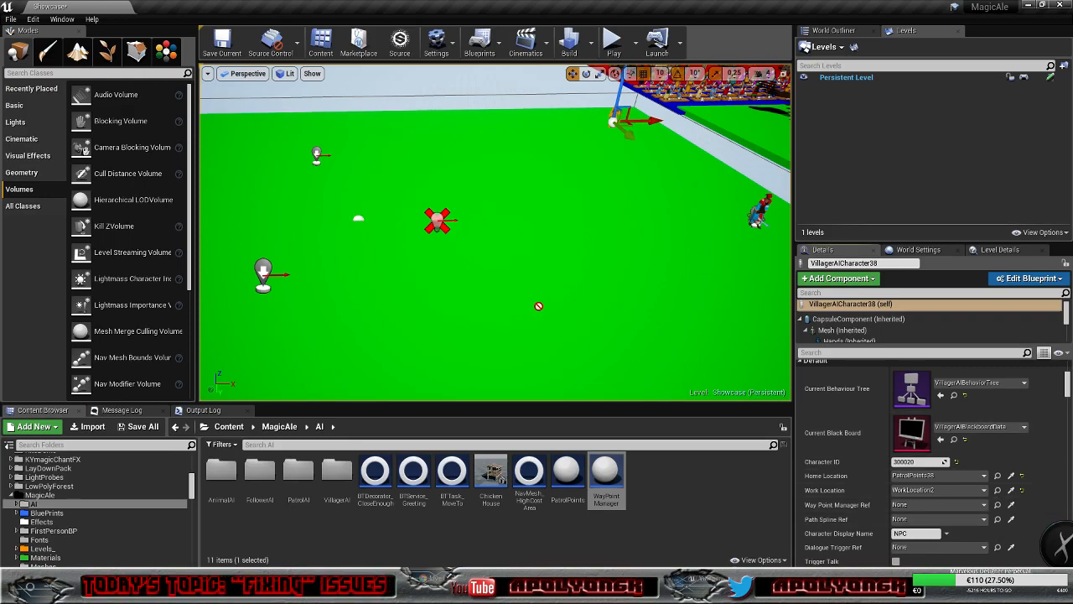
pyautogui.click(360, 216)
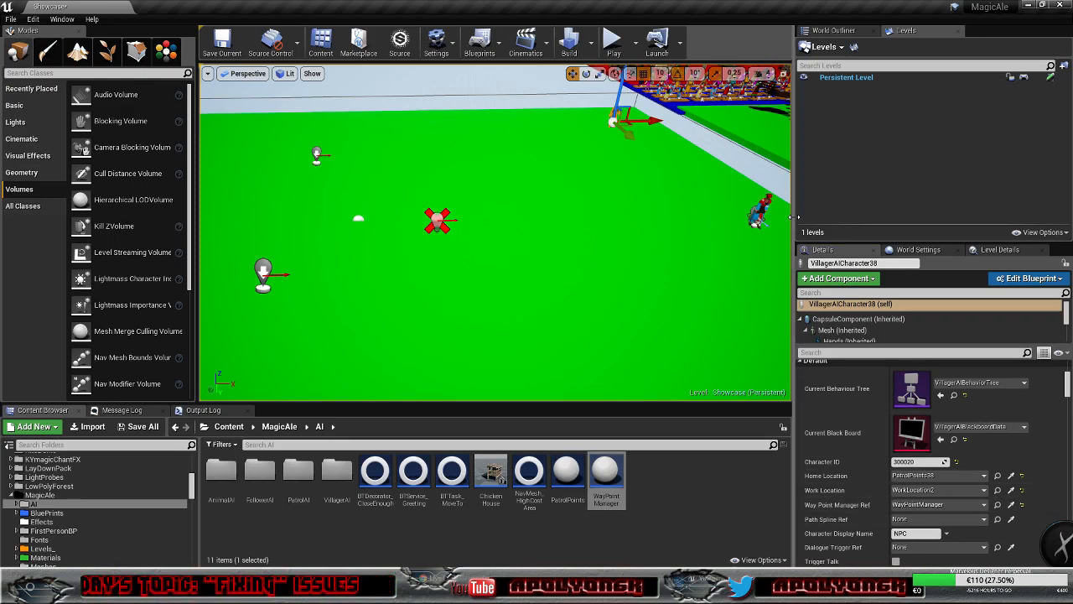
pyautogui.click(759, 211)
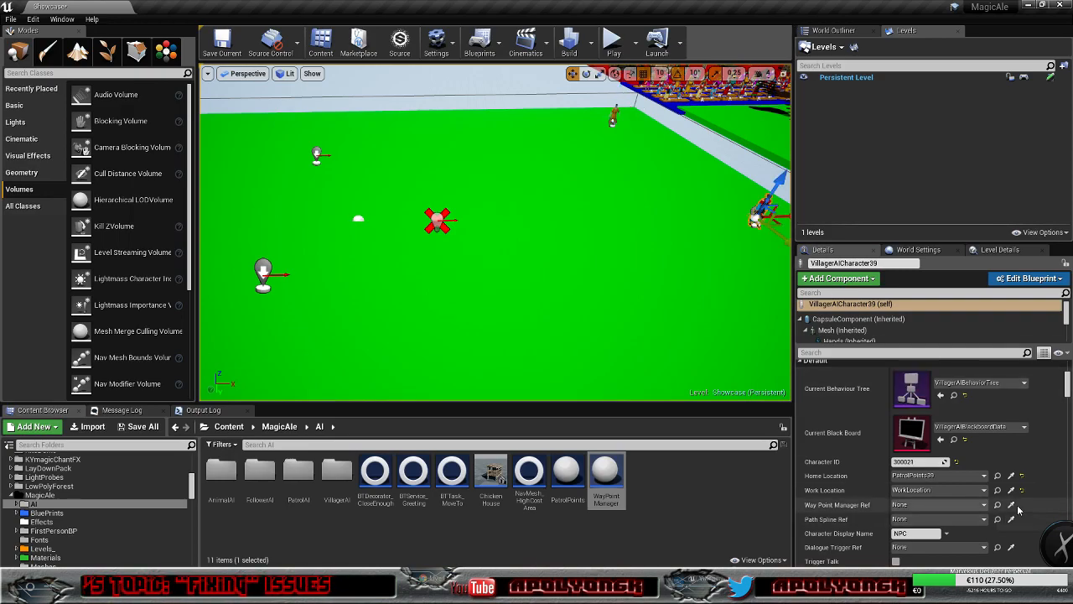
pyautogui.click(1010, 504)
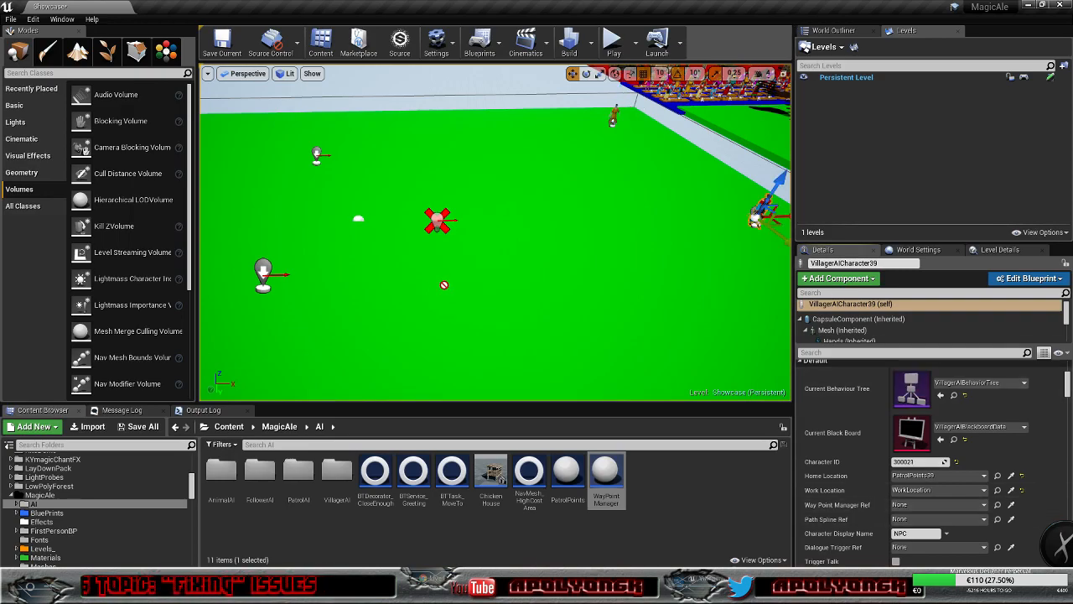
pyautogui.click(357, 218)
# Play the level in the viewport twice to test how the two villagers behave on the duplicated floor
pyautogui.press('s')
pyautogui.moveTo(472, 278)
pyautogui.mouseDown(button='right')
pyautogui.moveTo(457, 289)
pyautogui.moveTo(450, 275)
pyautogui.moveTo(488, 278)
pyautogui.moveTo(484, 266)
pyautogui.moveTo(471, 275)
pyautogui.mouseUp(button='right')
pyautogui.press('w')
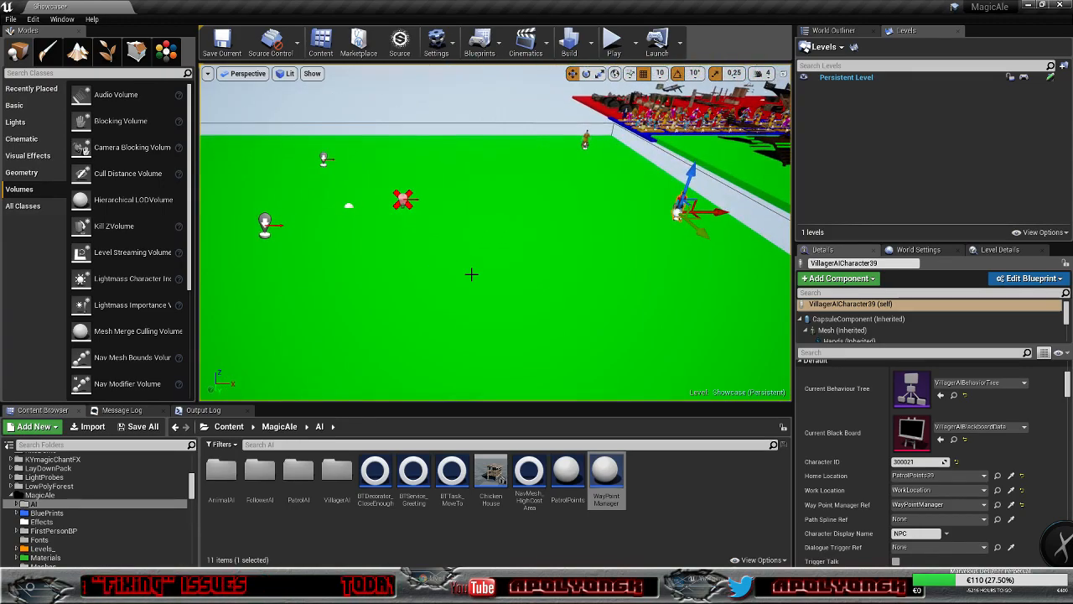
pyautogui.click(613, 42)
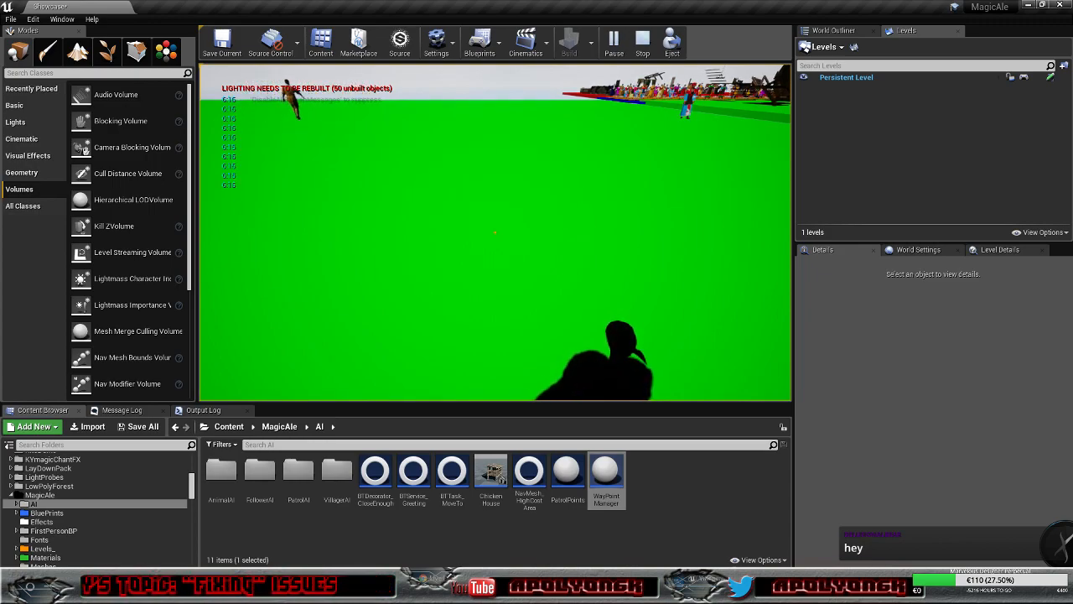
pyautogui.press('Escape')
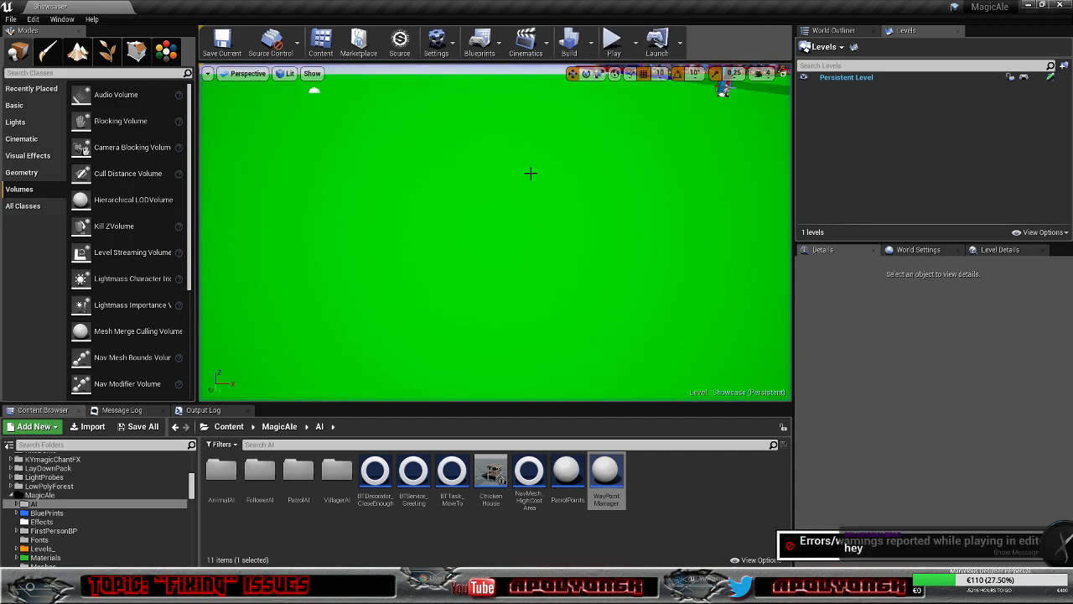
pyautogui.click(612, 42)
pyautogui.click(495, 232)
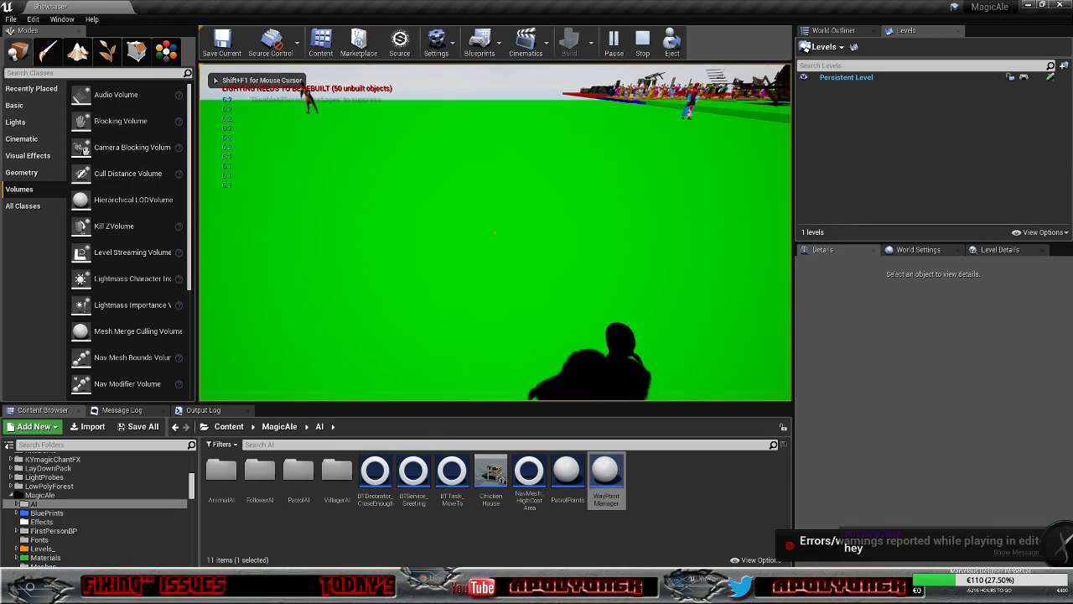
pyautogui.press('Escape')
# Open the message log and read through the Play In Editor errors from the test run
pyautogui.click(1013, 553)
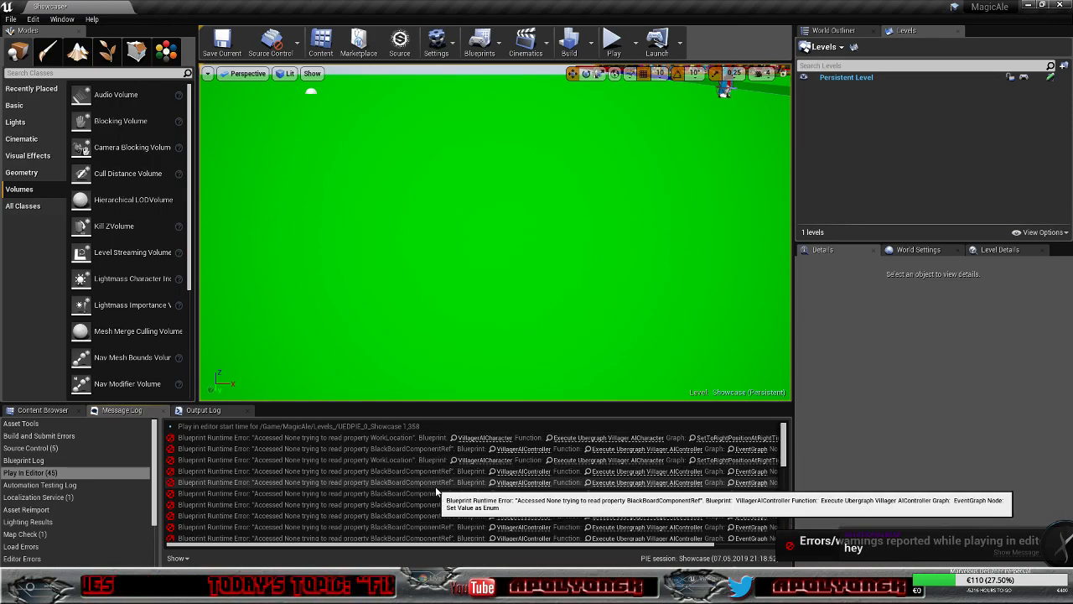
pyautogui.scroll(-10, 448, 483)
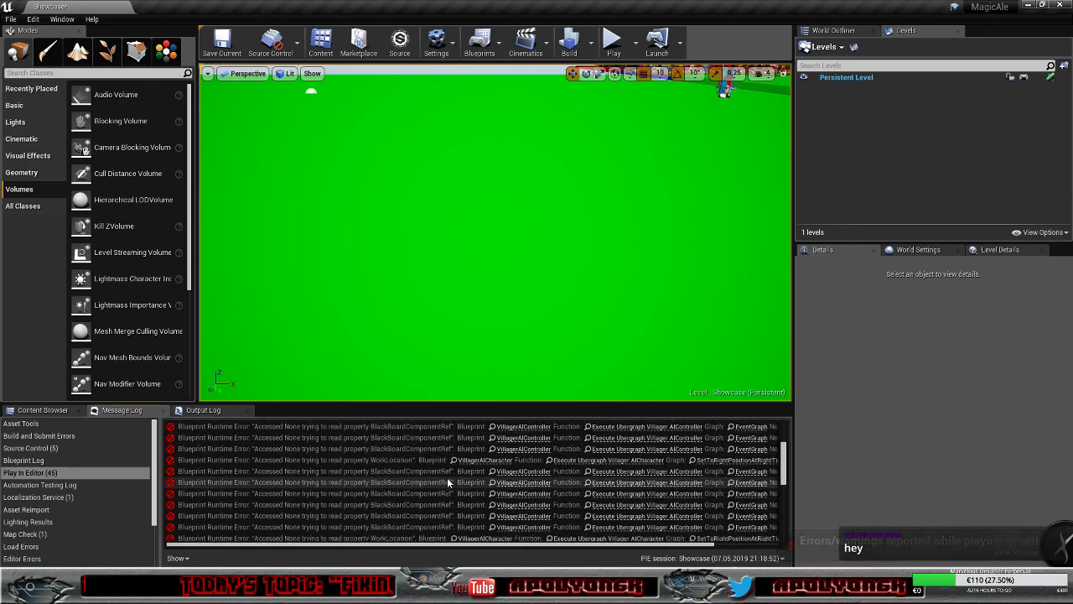
pyautogui.scroll(-1, 449, 483)
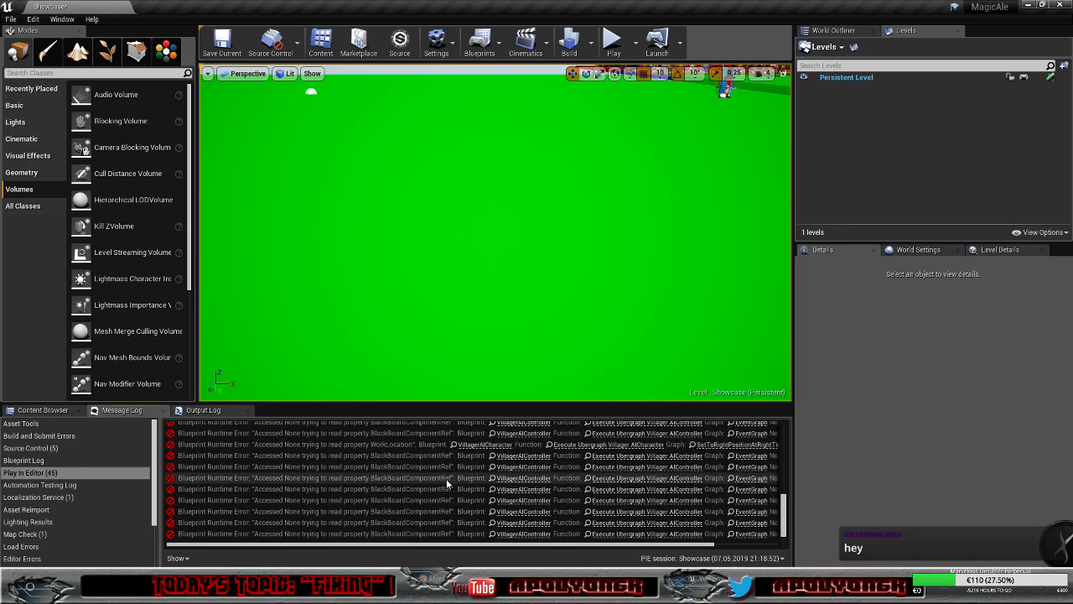
# Check the home, work and way point references of VillagerAICharacter38 and VillagerAICharacter39 on the duplicated floor
pyautogui.moveTo(558, 211); pyautogui.dragTo(553, 172, button='right')
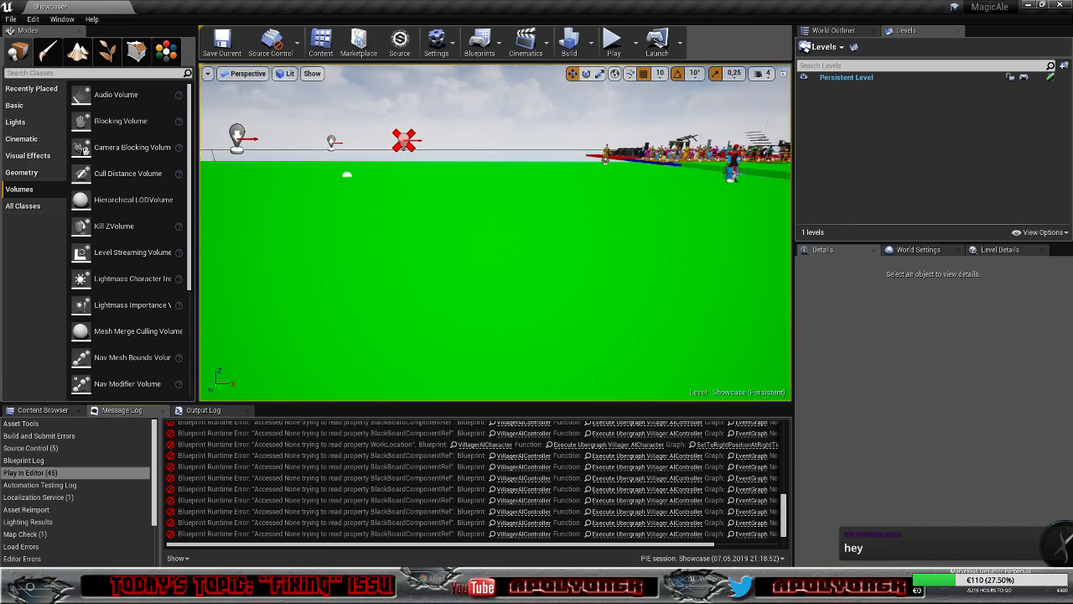
pyautogui.click(607, 151)
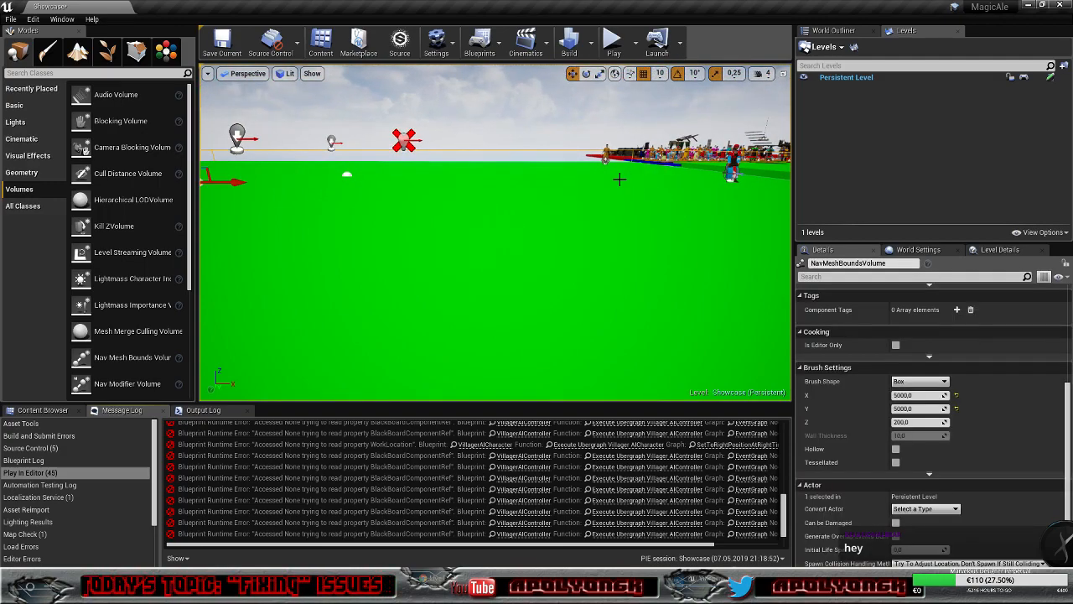
pyautogui.click(612, 161)
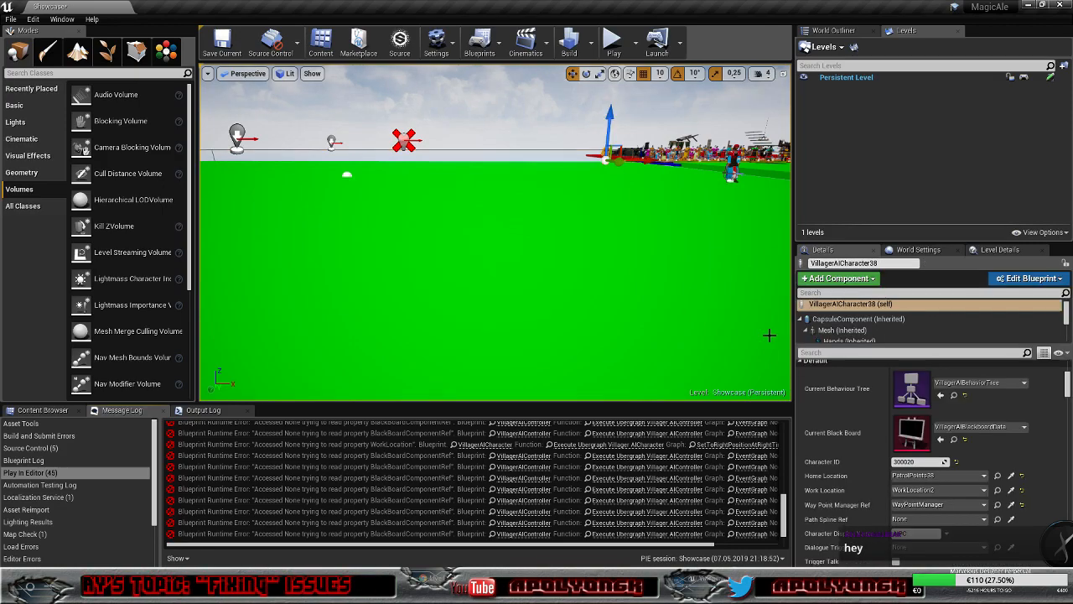
pyautogui.click(732, 172)
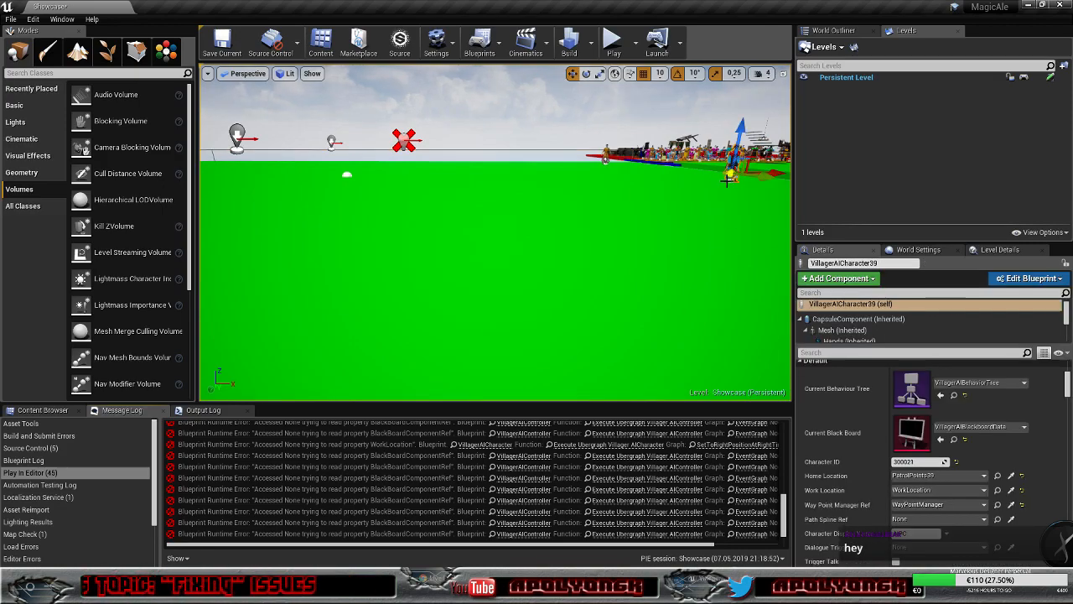
pyautogui.moveTo(732, 172); pyautogui.dragTo(761, 270, button='right')
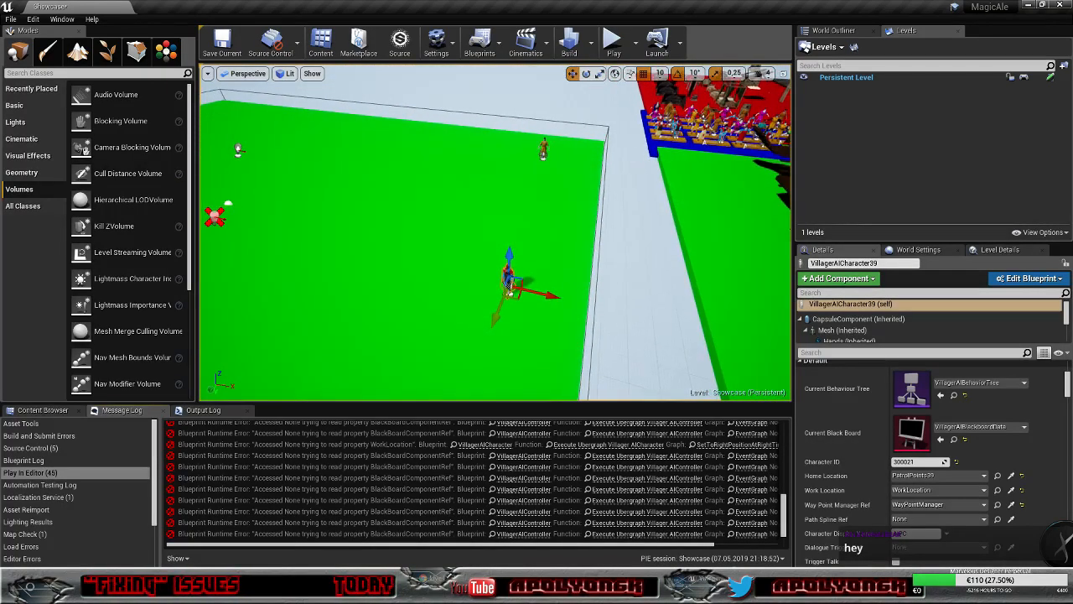
pyautogui.click(544, 150)
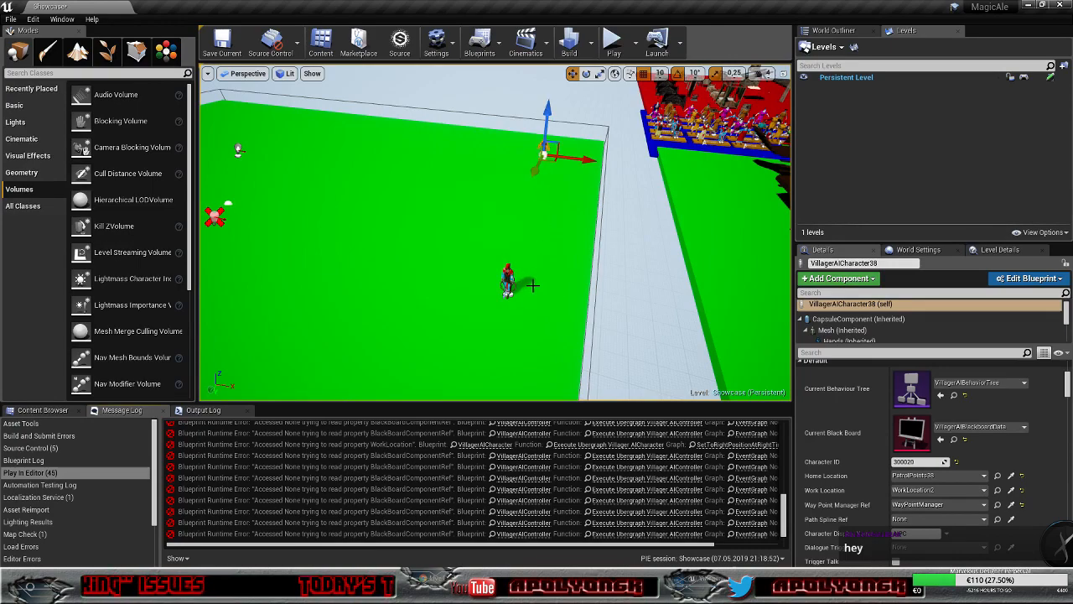
pyautogui.click(508, 275)
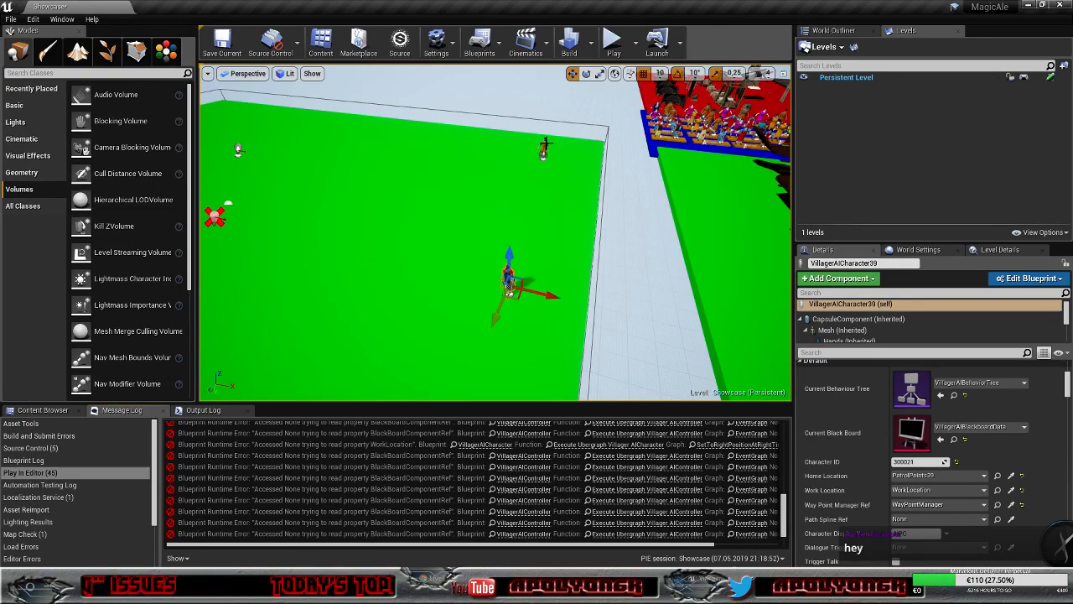
pyautogui.click(544, 151)
# Run the level in Simulate mode and select VillagerAICharacter38 to inspect its AI debug information
pyautogui.moveTo(444, 240); pyautogui.dragTo(527, 178, button='right')
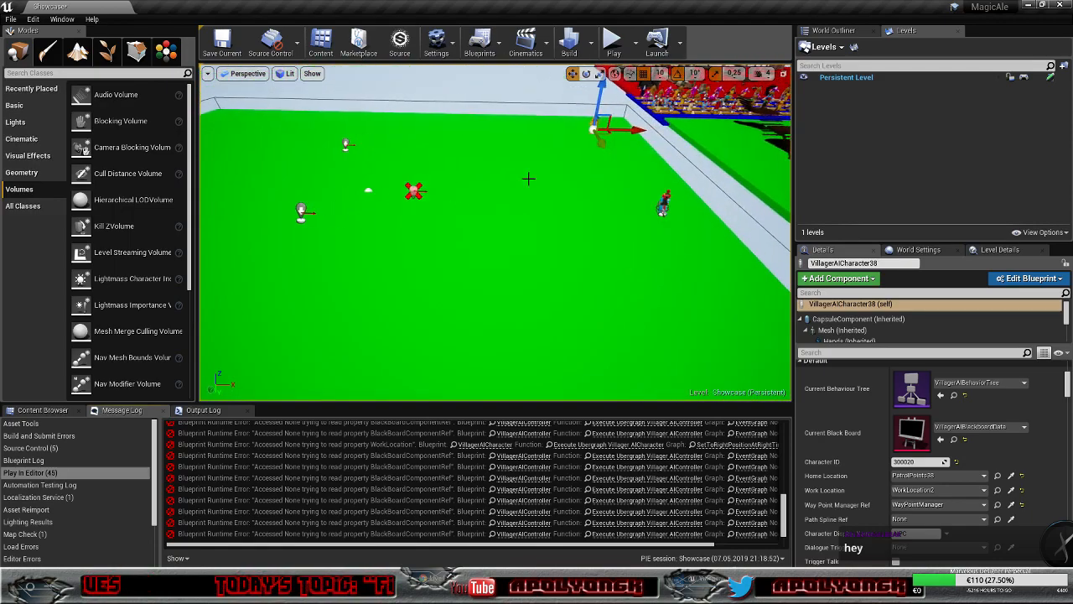
pyautogui.click(635, 42)
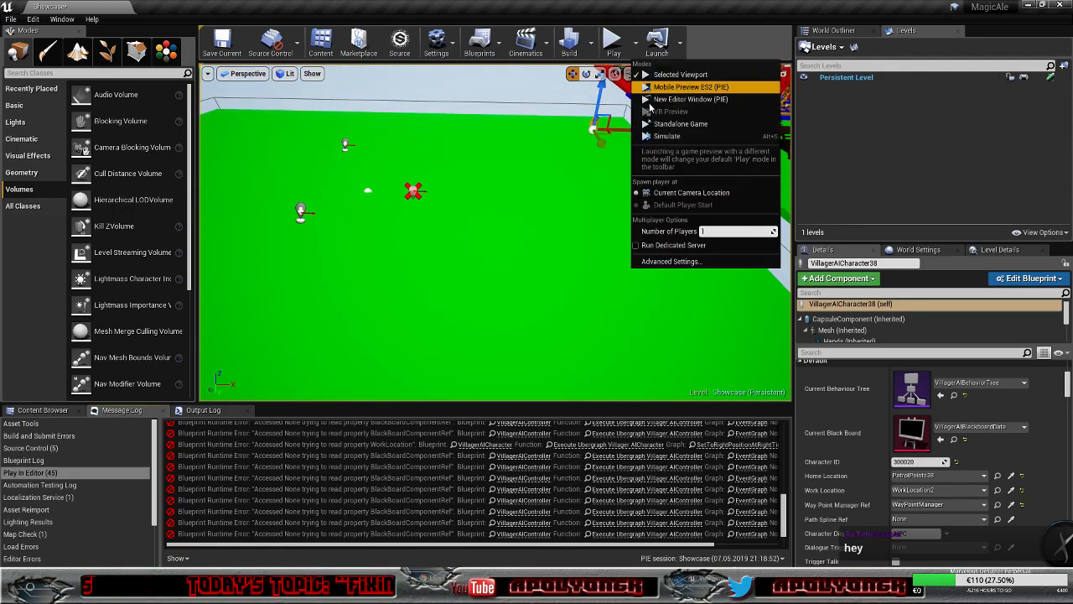
pyautogui.click(655, 138)
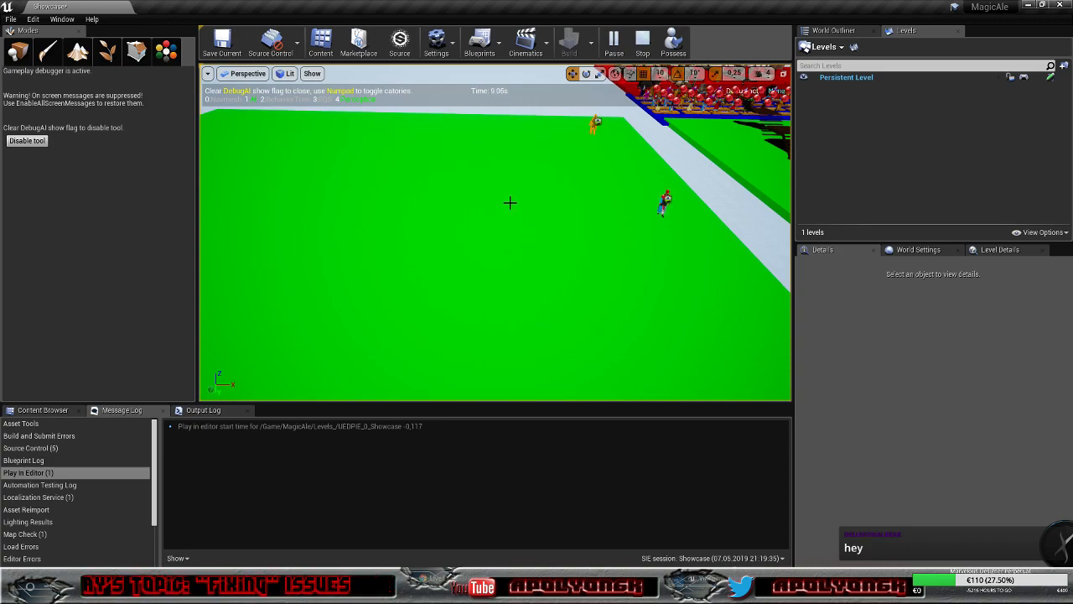
pyautogui.moveTo(526, 213); pyautogui.dragTo(581, 148, button='right')
pyautogui.press('w')
pyautogui.press('a')
pyautogui.moveTo(503, 237); pyautogui.dragTo(551, 226, button='right')
pyautogui.click(546, 225)
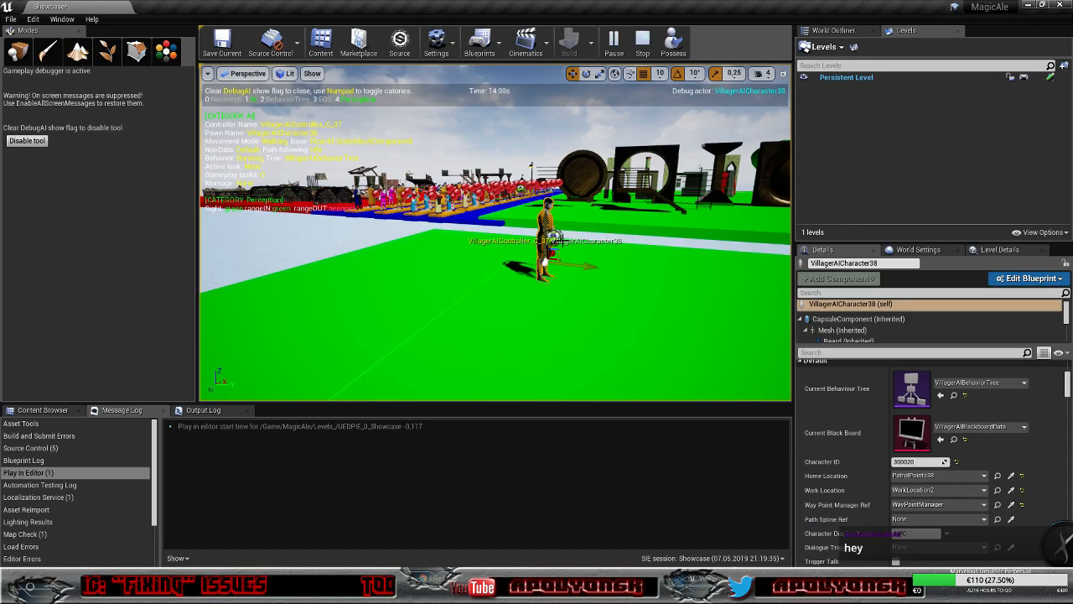
# Examine VillagerAICharacter38, its perception range and the surrounding duplicated floor from several angles while the simulation runs
pyautogui.moveTo(603, 256); pyautogui.dragTo(890, 309, button='right')
pyautogui.press('s')
pyautogui.press('a')
pyautogui.press('s')
pyautogui.press('a')
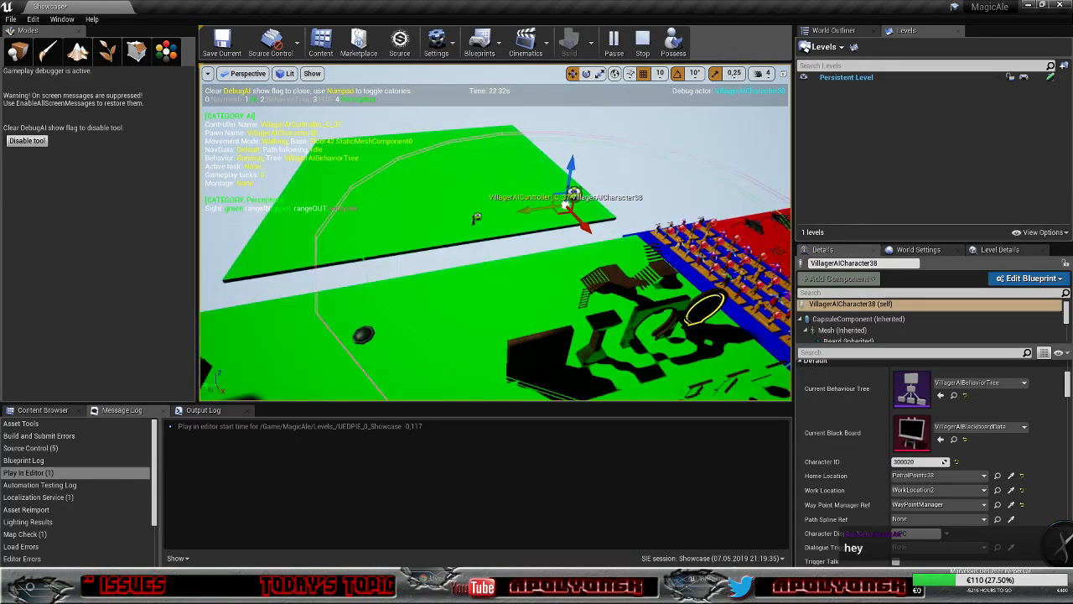
pyautogui.press('a')
pyautogui.moveTo(495, 252); pyautogui.dragTo(301, 233, button='right')
pyautogui.press('w')
pyautogui.press('d')
pyautogui.moveTo(609, 256); pyautogui.dragTo(614, 257, button='right')
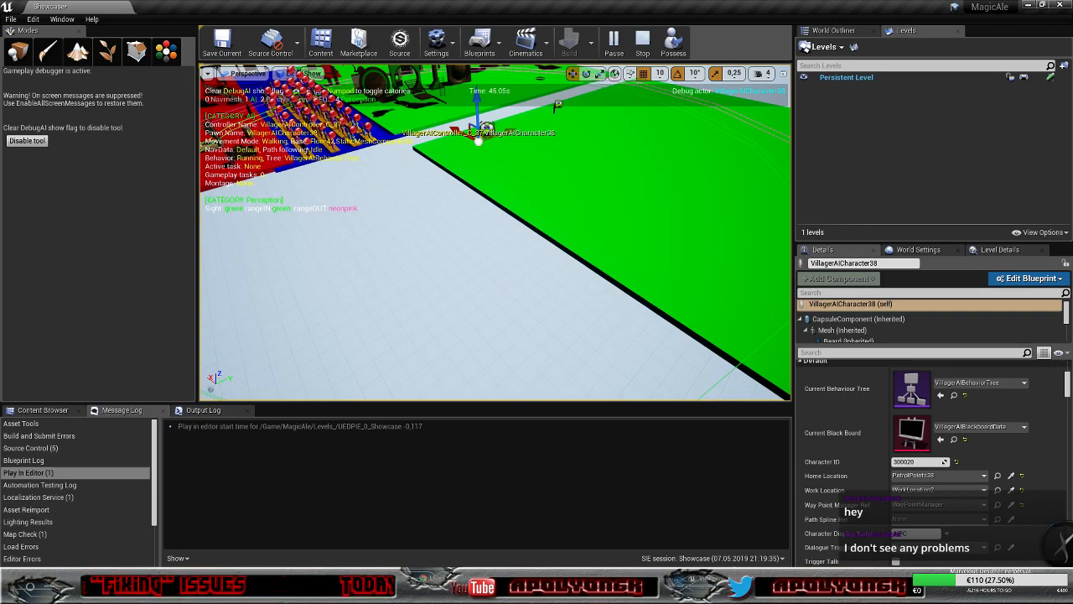
pyautogui.moveTo(579, 211); pyautogui.dragTo(623, 180, button='right')
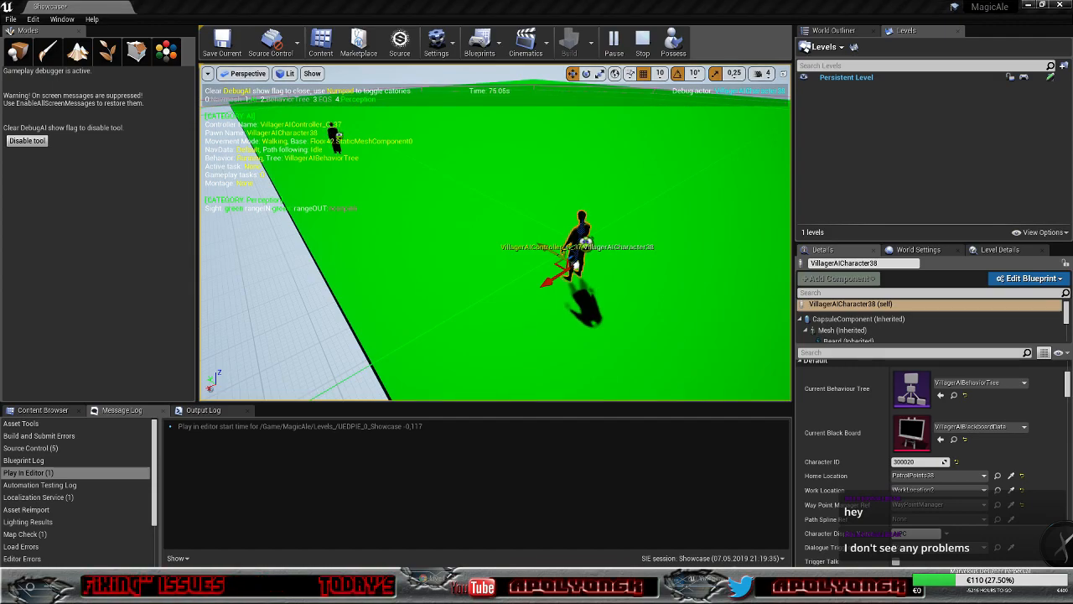
# Inspect VillagerAICharacter38 and its AI debug information from near and far, including the neighbouring villager, and stop the simulation
pyautogui.press("'")
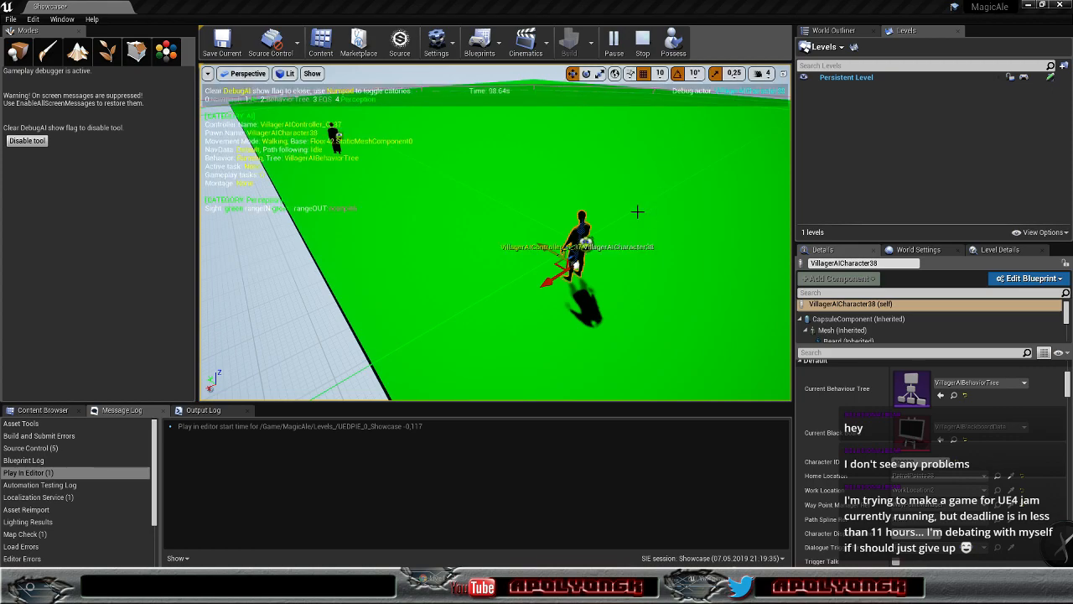
pyautogui.moveTo(637, 211); pyautogui.dragTo(576, 163, button='right')
pyautogui.press('w')
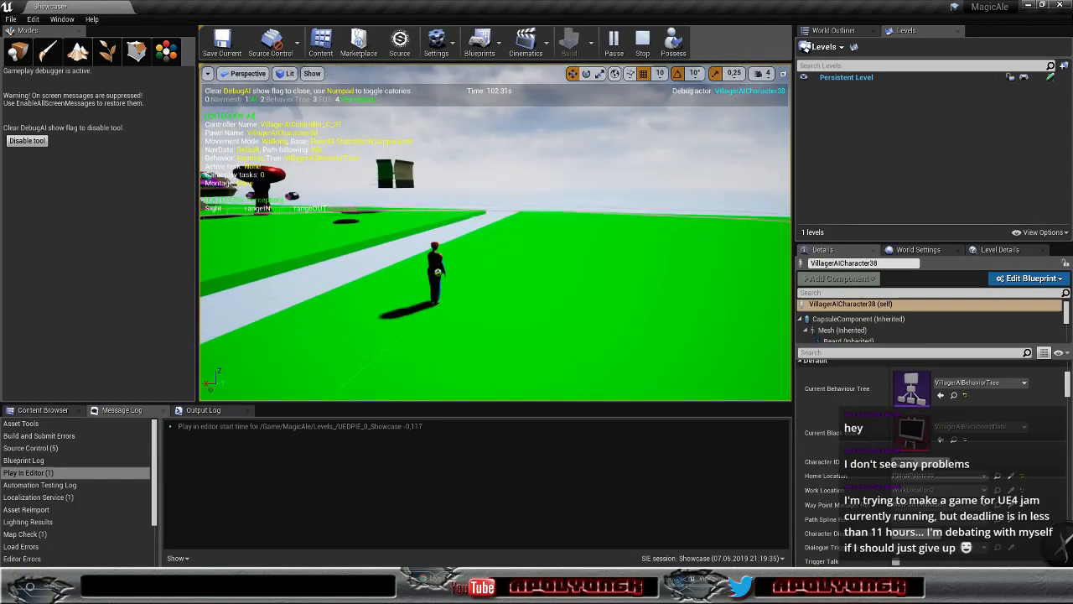
pyautogui.press('f')
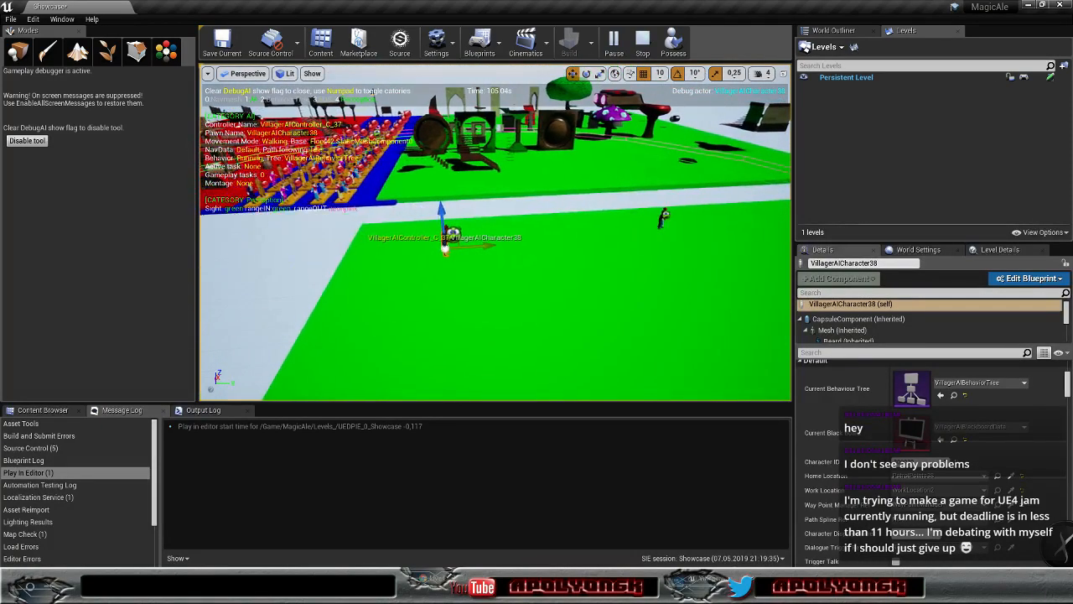
pyautogui.moveTo(637, 211); pyautogui.dragTo(687, 225, button='right')
pyautogui.press('w')
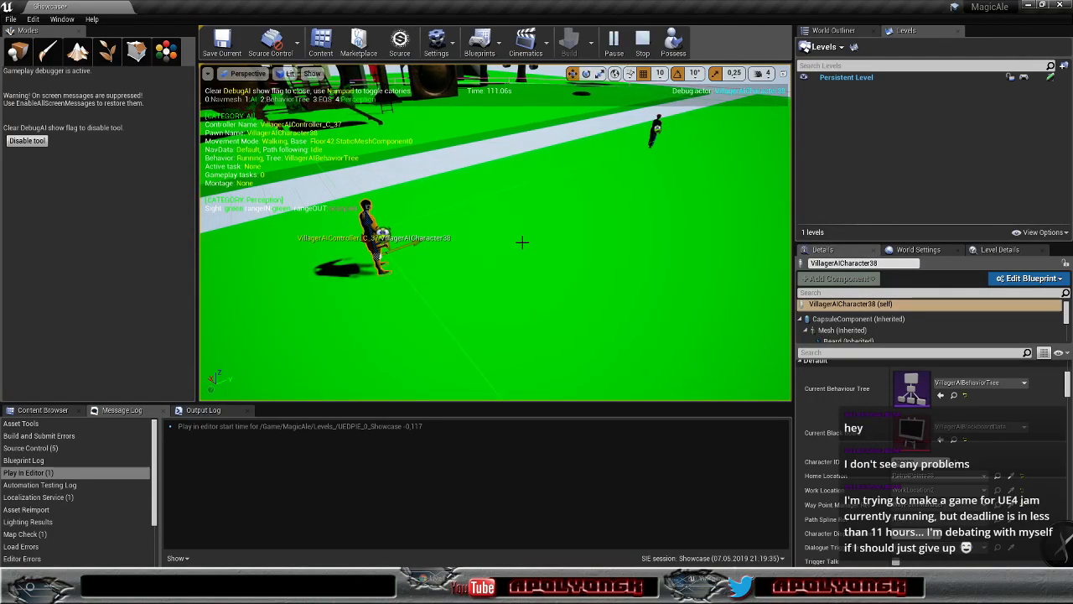
pyautogui.moveTo(521, 242)
pyautogui.mouseDown(button='right')
pyautogui.moveTo(519, 261)
pyautogui.moveTo(493, 263)
pyautogui.moveTo(453, 245)
pyautogui.moveTo(479, 266)
pyautogui.moveTo(406, 251)
pyautogui.moveTo(560, 249)
pyautogui.moveTo(540, 249)
pyautogui.mouseUp(button='right')
pyautogui.press('s')
pyautogui.press('w')
pyautogui.press('w')
pyautogui.press('s')
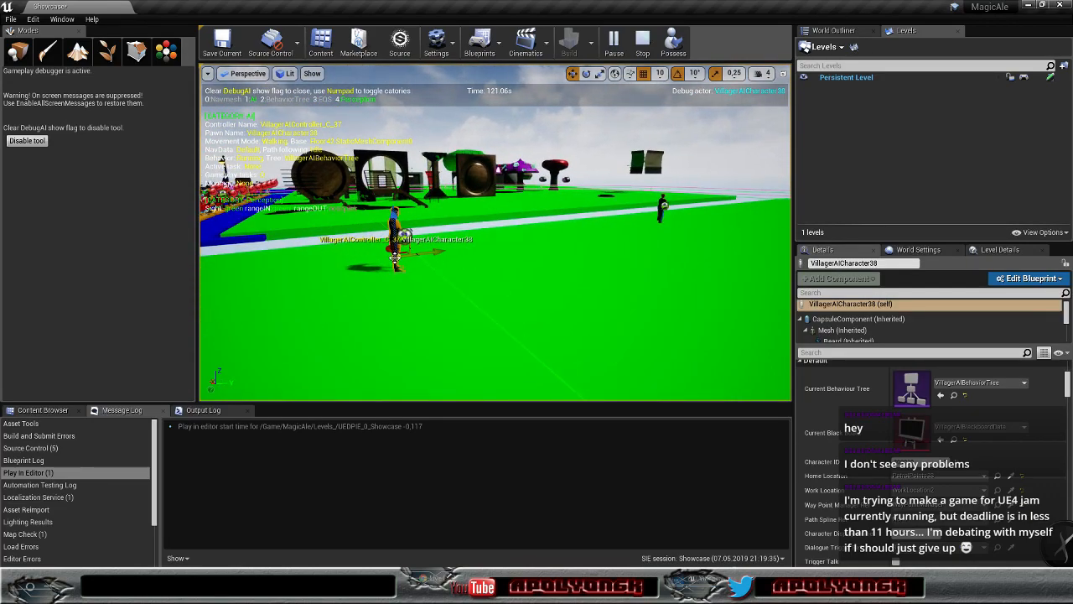
pyautogui.press('a')
pyautogui.moveTo(544, 277); pyautogui.dragTo(584, 290, button='right')
pyautogui.press('s')
pyautogui.press('d')
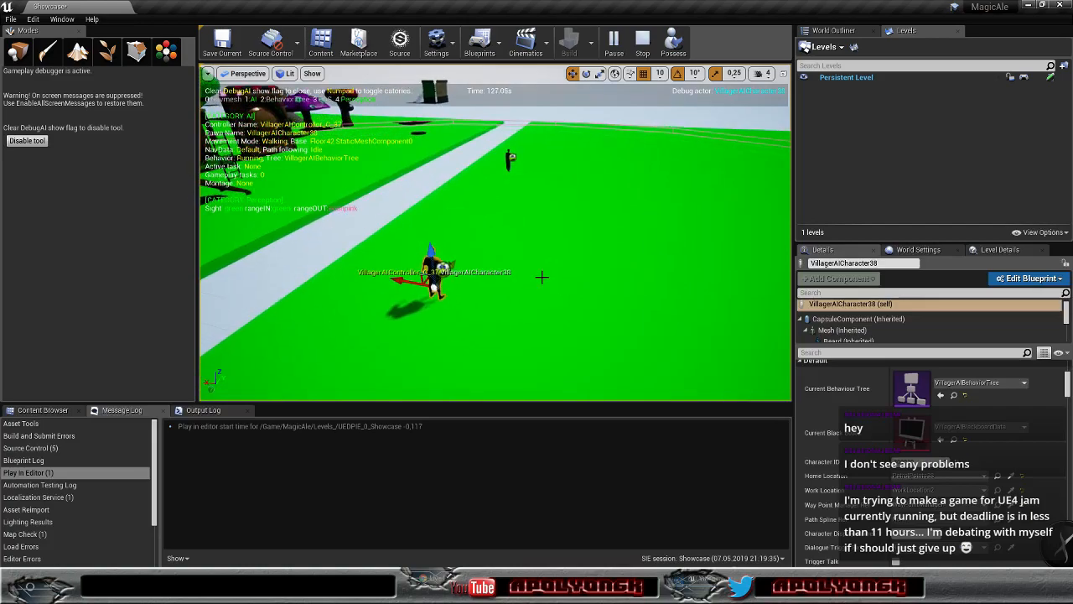
pyautogui.click(642, 52)
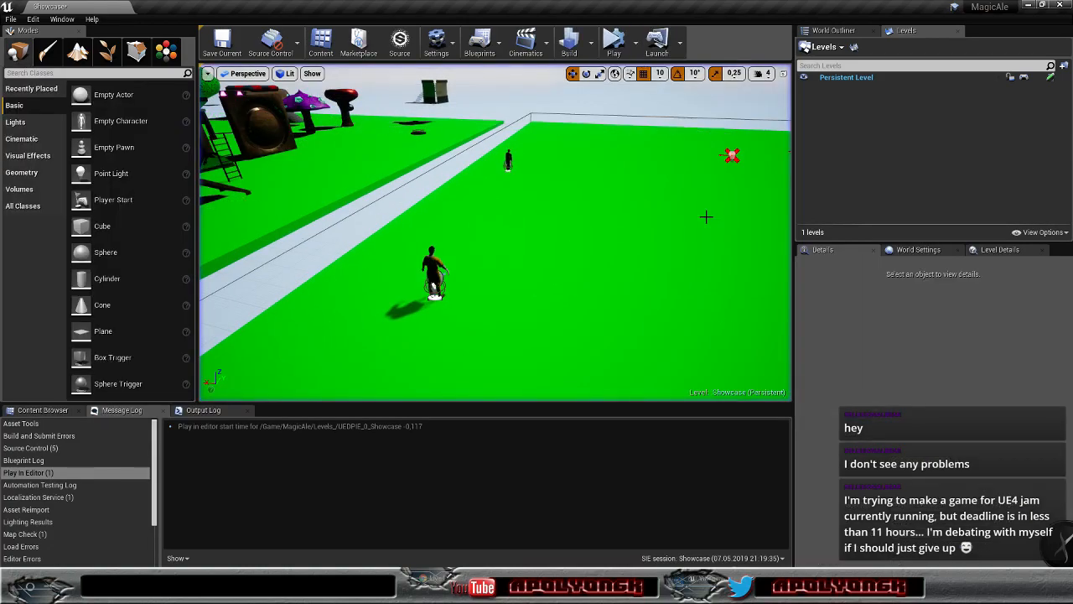
# Open the AIPerception component settings in the VillagerAIController blueprint and shrink its window so the level stays in view
pyautogui.click(433, 272)
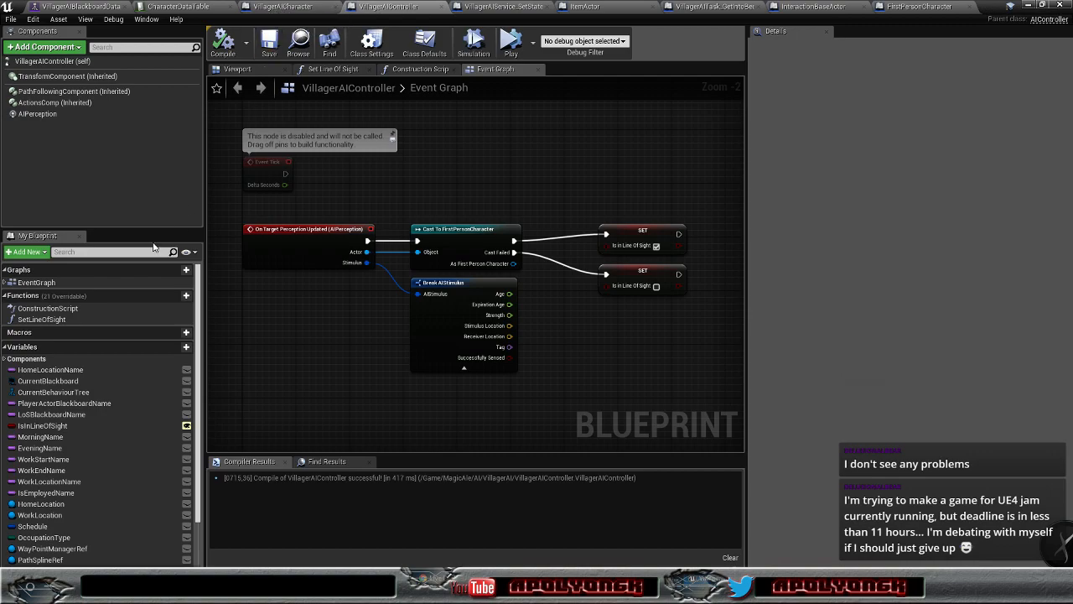
pyautogui.click(38, 113)
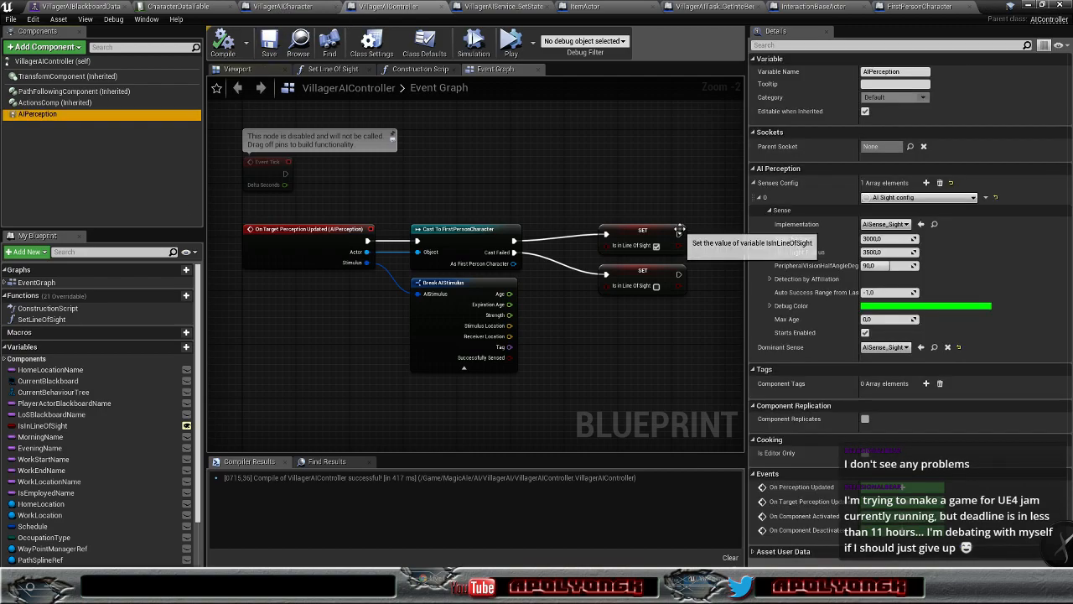
pyautogui.click(1042, 5)
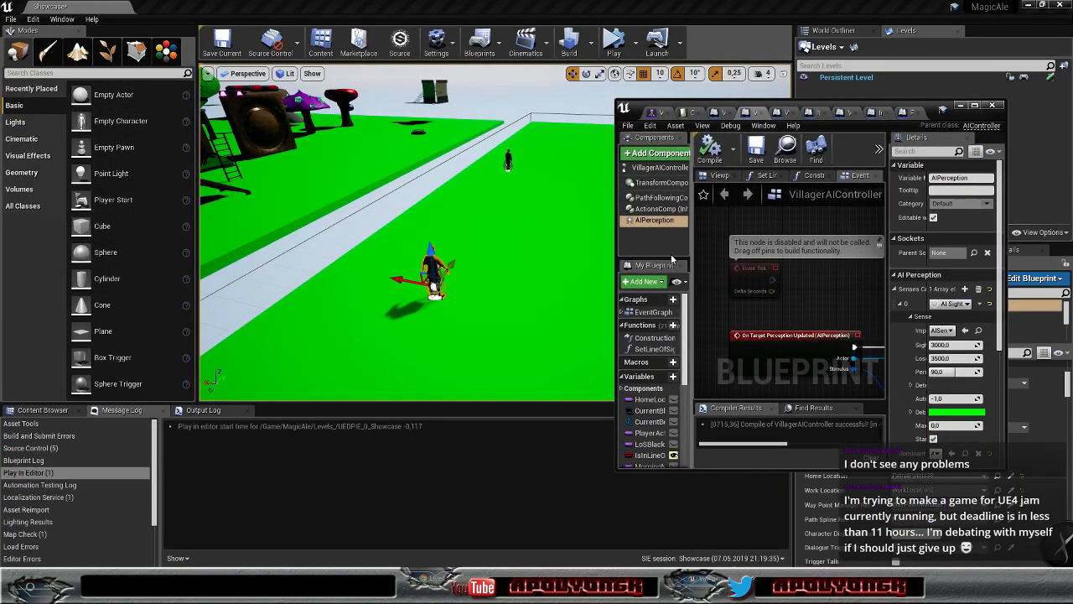
# Simulate the level, select VillagerAICharacter38, examine its sight range circles across the duplicated floor, and stop the simulation
pyautogui.hotkey('alt', 's')
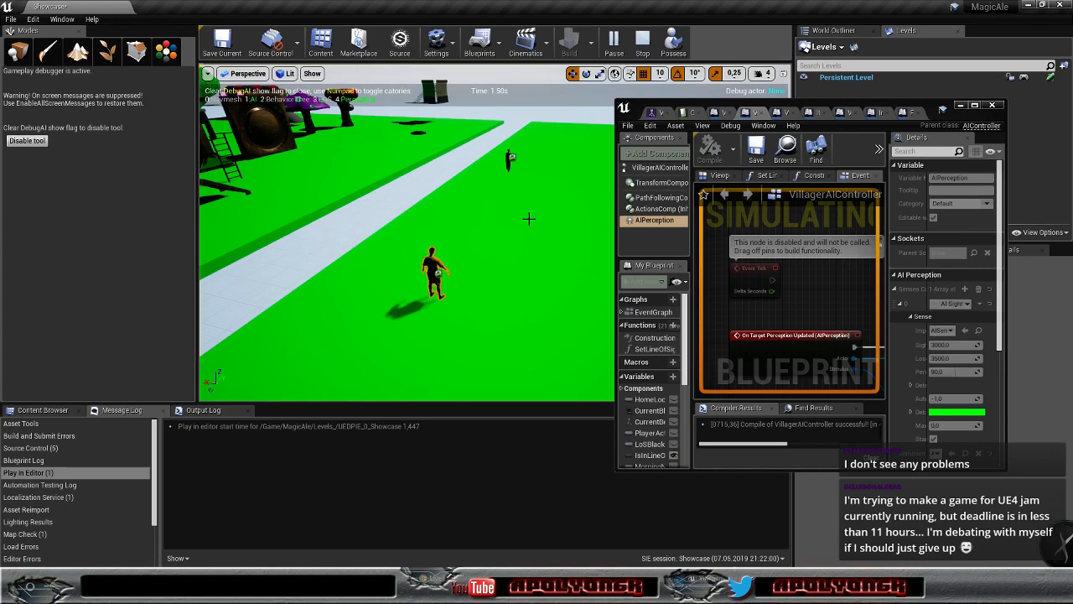
pyautogui.click(429, 265)
pyautogui.moveTo(489, 251); pyautogui.dragTo(438, 286, button='right')
pyautogui.press('s')
pyautogui.press('d')
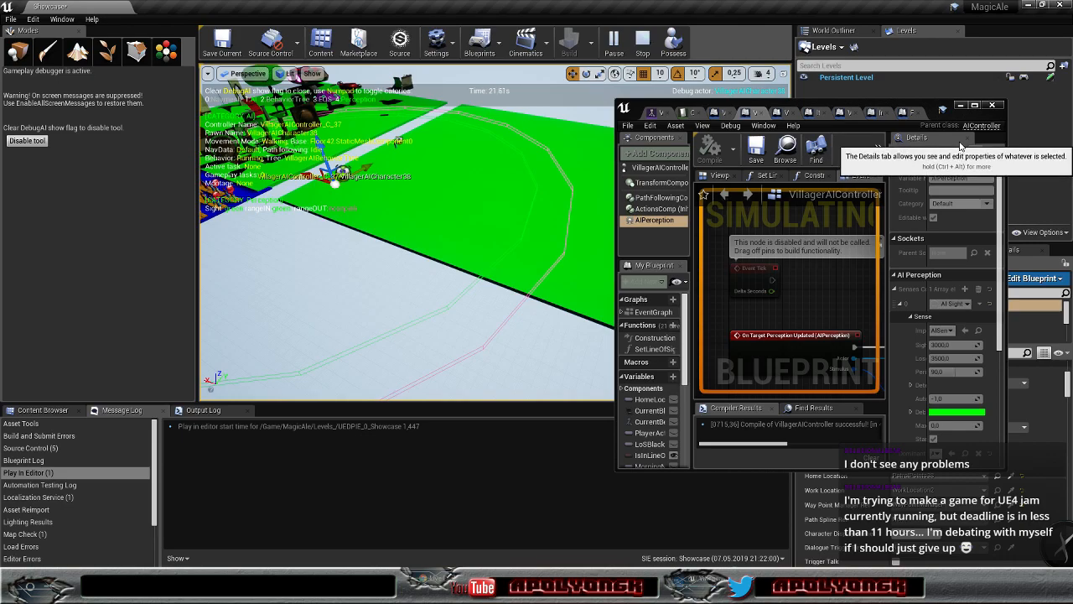
pyautogui.click(649, 56)
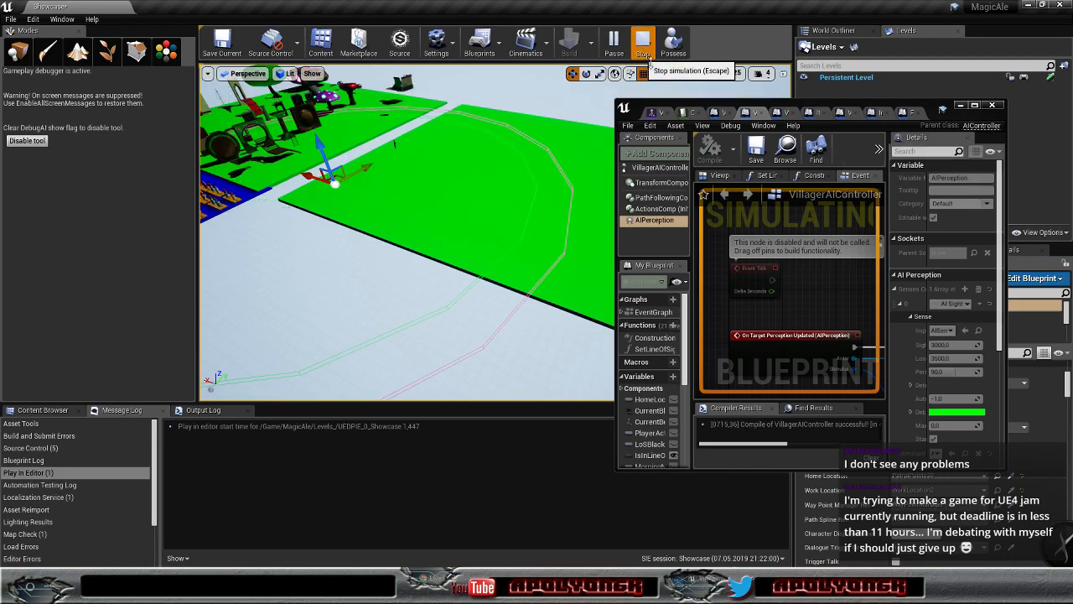
# Set the AIPerception sight radius to 1500 and the lose sight radius to 2000, and compile the VillagerAIController blueprint
pyautogui.click(947, 345)
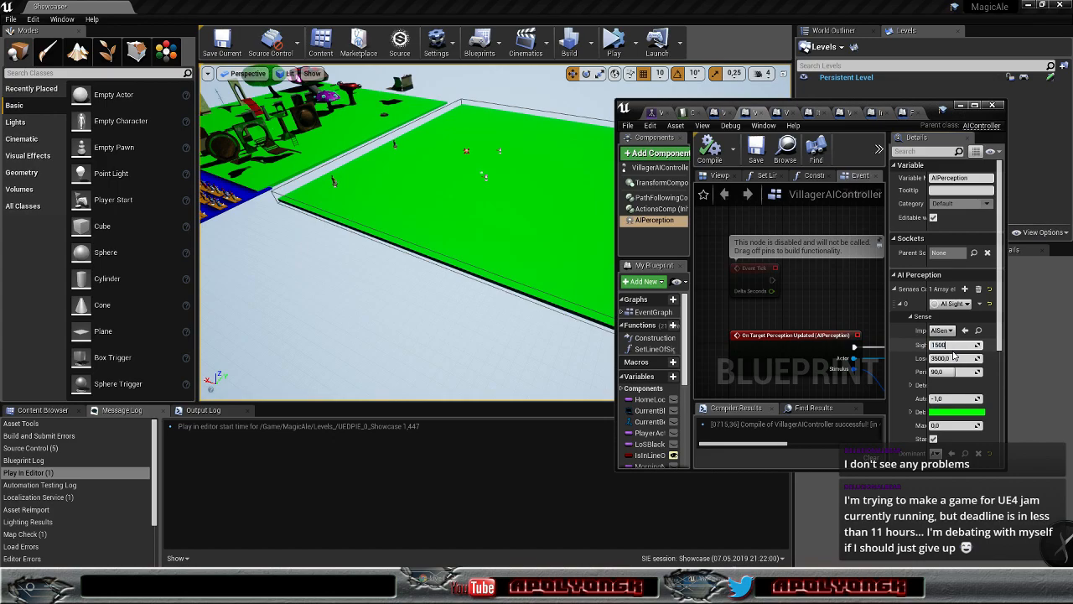
pyautogui.press('Tab')
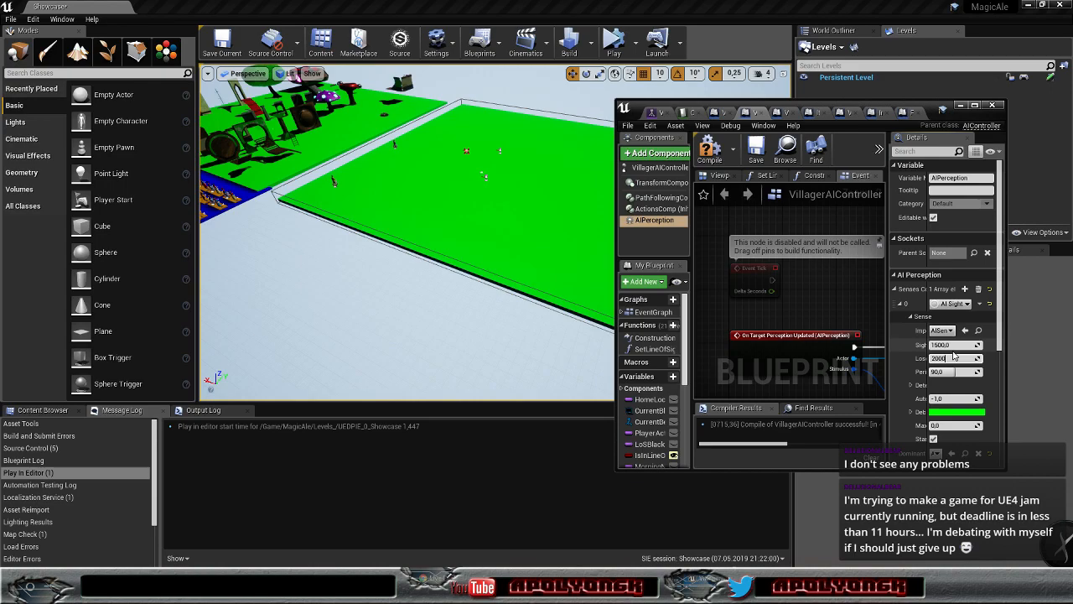
pyautogui.press('Return')
pyautogui.click(718, 157)
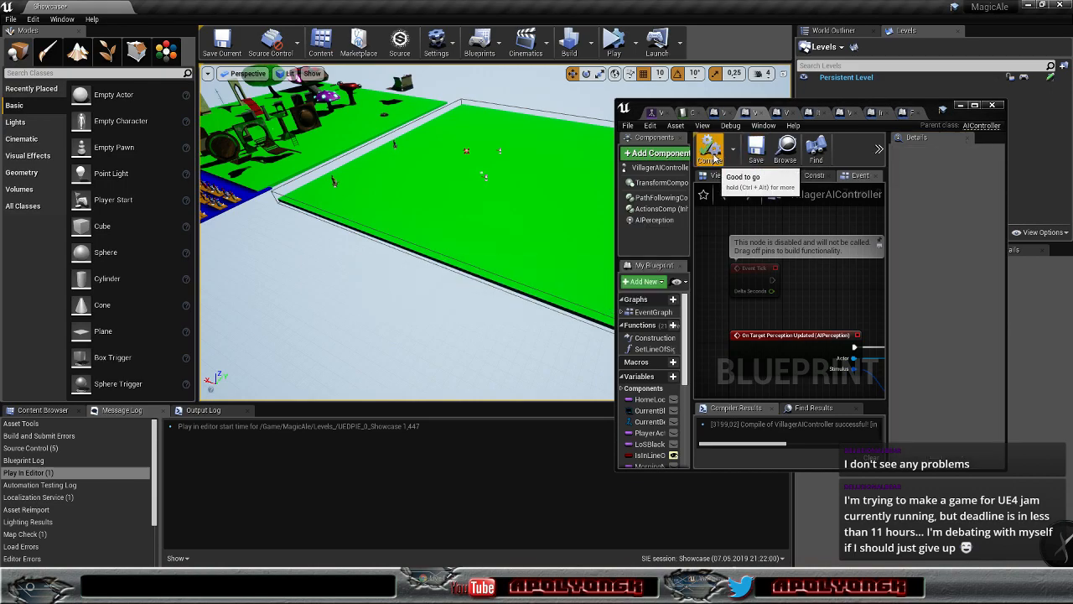
# Simulate the level again and check the reduced sight range around VillagerAICharacter38 from several angles
pyautogui.hotkey('alt', 'p')
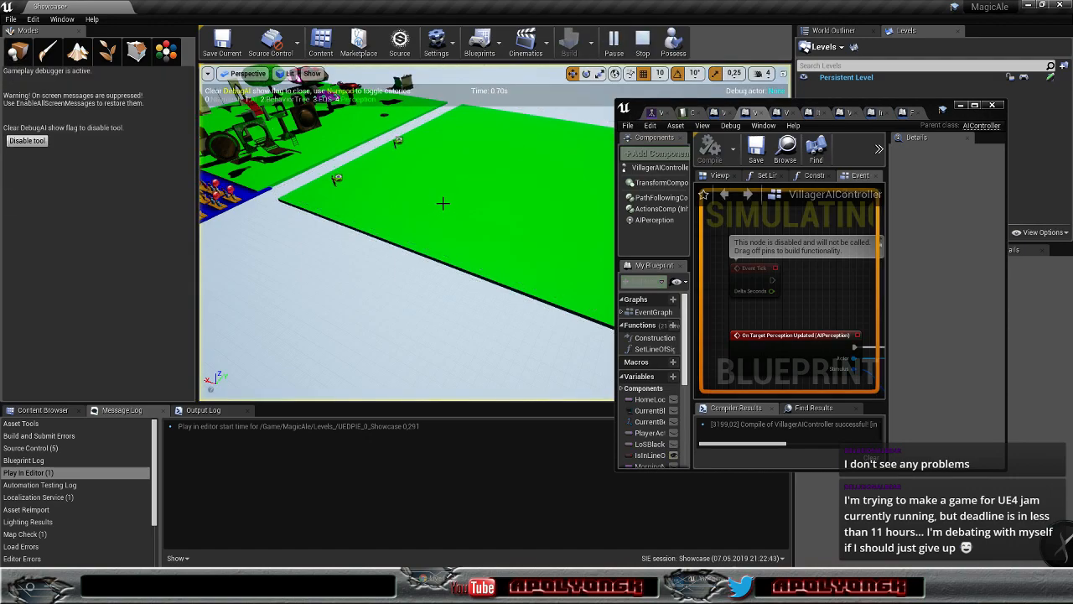
pyautogui.click(337, 179)
pyautogui.moveTo(337, 178)
pyautogui.mouseDown(button='right')
pyautogui.moveTo(285, 178)
pyautogui.moveTo(273, 161)
pyautogui.moveTo(288, 149)
pyautogui.moveTo(275, 131)
pyautogui.moveTo(295, 134)
pyautogui.moveTo(312, 164)
pyautogui.moveTo(285, 166)
pyautogui.moveTo(371, 167)
pyautogui.moveTo(332, 173)
pyautogui.mouseUp(button='right')
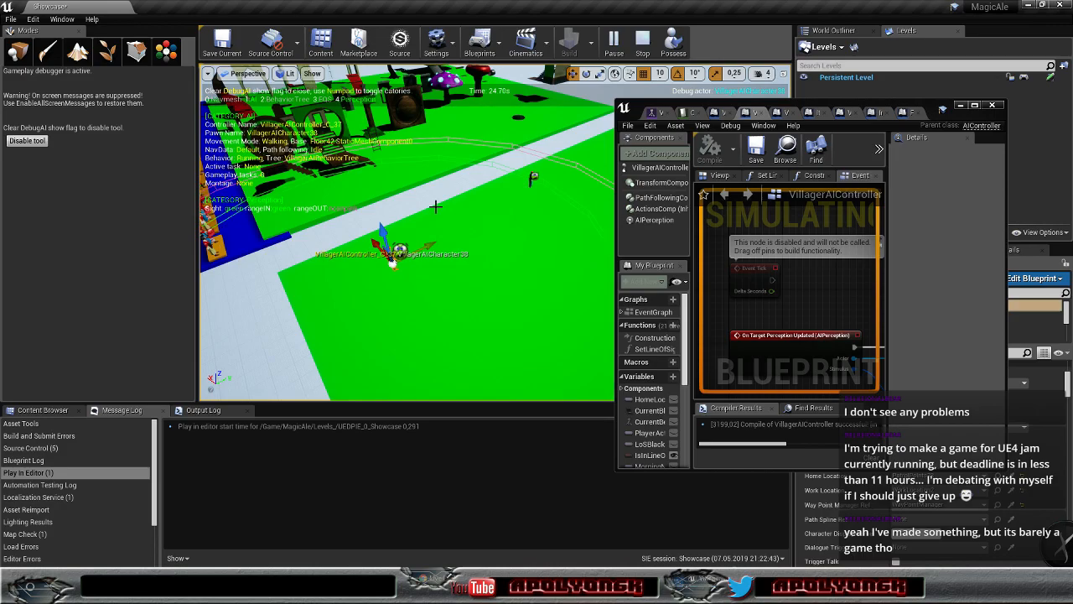
pyautogui.moveTo(466, 248)
pyautogui.mouseDown(button='right')
pyautogui.moveTo(495, 249)
pyautogui.moveTo(479, 226)
pyautogui.moveTo(506, 211)
pyautogui.moveTo(452, 210)
pyautogui.moveTo(544, 220)
pyautogui.moveTo(591, 196)
pyautogui.moveTo(600, 231)
pyautogui.moveTo(579, 235)
pyautogui.moveTo(596, 235)
pyautogui.moveTo(469, 245)
pyautogui.mouseUp(button='right')
pyautogui.press('w')
pyautogui.press('w')
pyautogui.press('s')
pyautogui.press('s')
pyautogui.press('d')
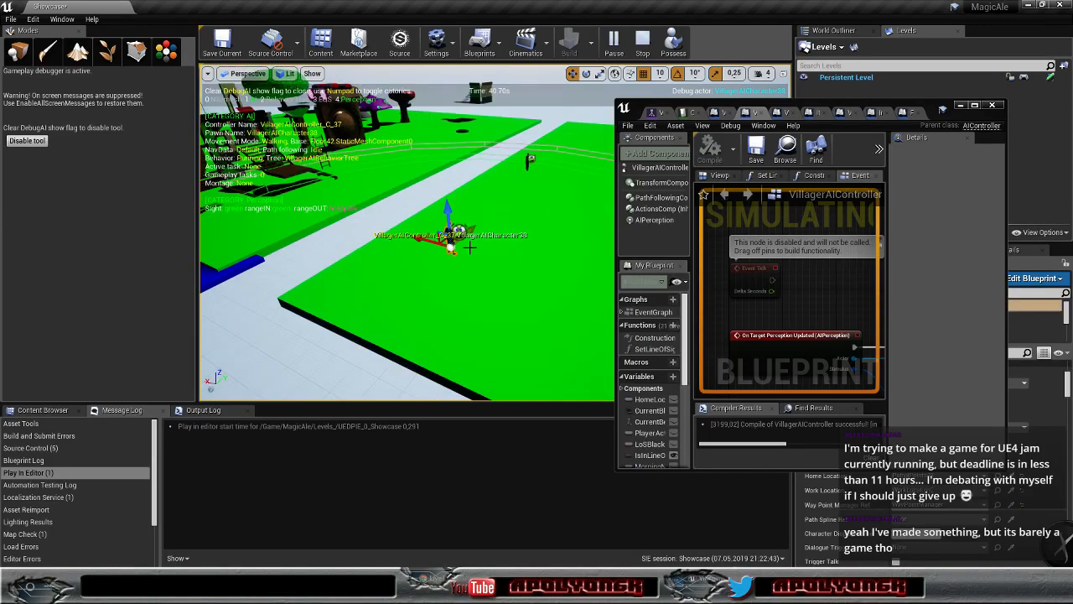